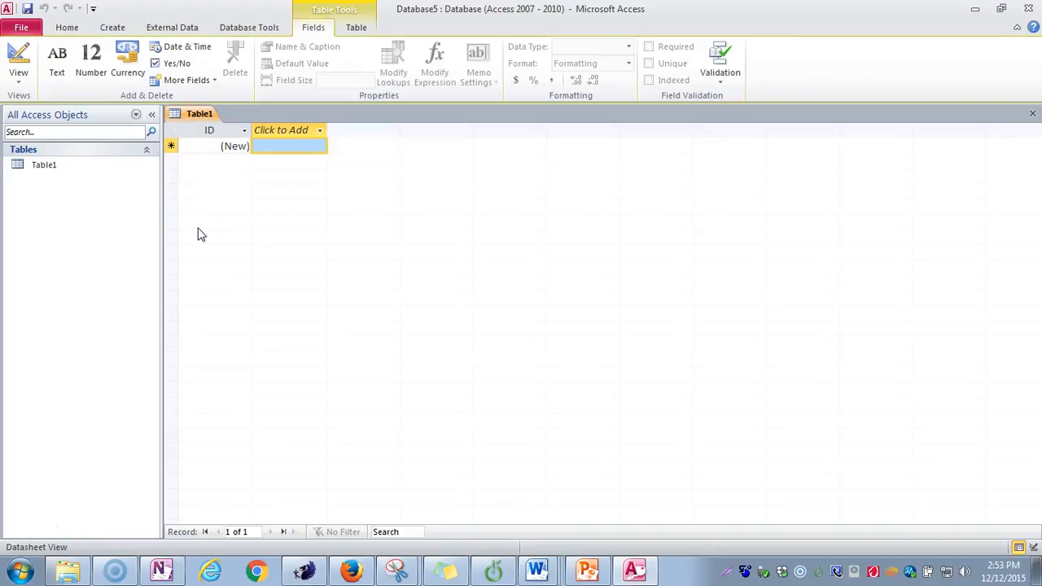
- Switch Table1 to Design View, saving the table under the name Suspect List
{"action": "left_click", "coordinate": [23, 81]}
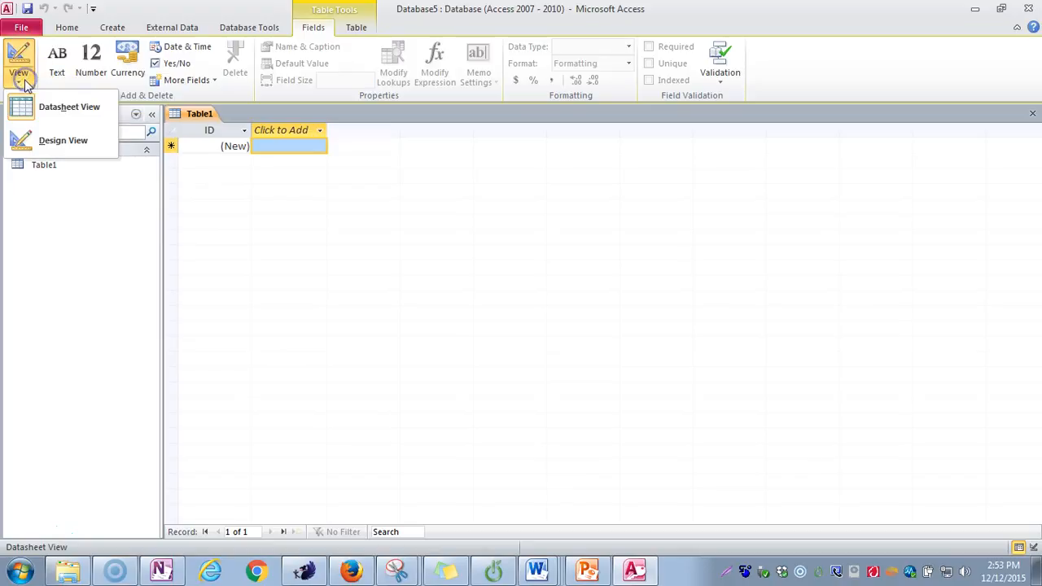
{"action": "left_click", "coordinate": [54, 143]}
{"action": "type", "text": "Suspect List"}
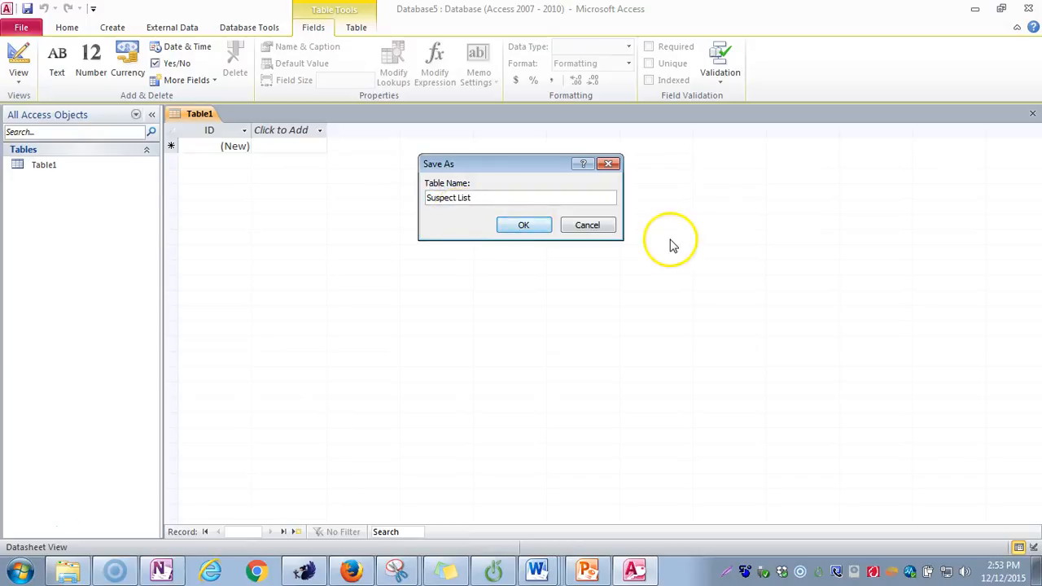
{"action": "left_click", "coordinate": [529, 228]}
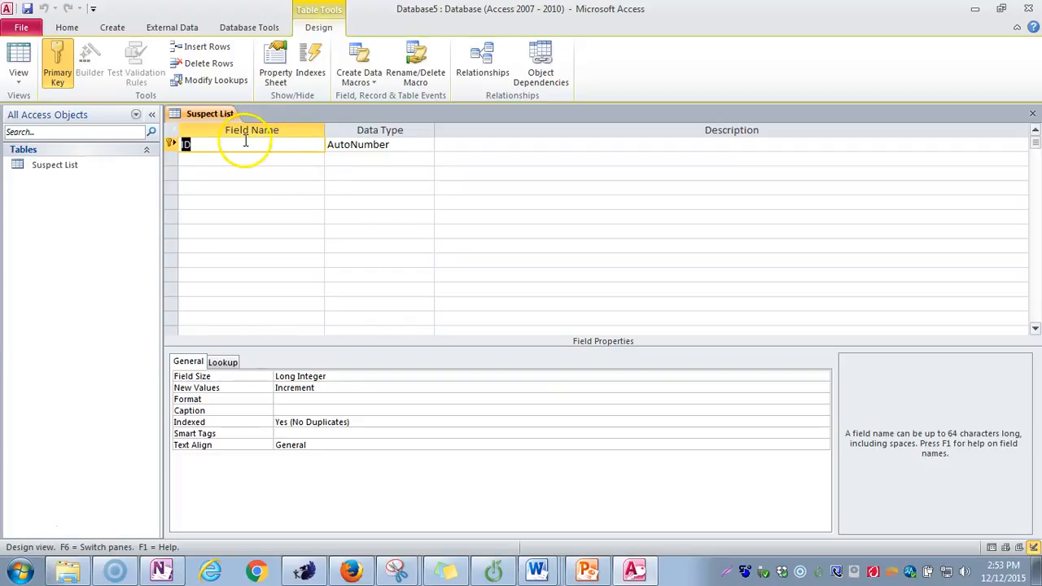
{"action": "double_click", "coordinate": [212, 147]}
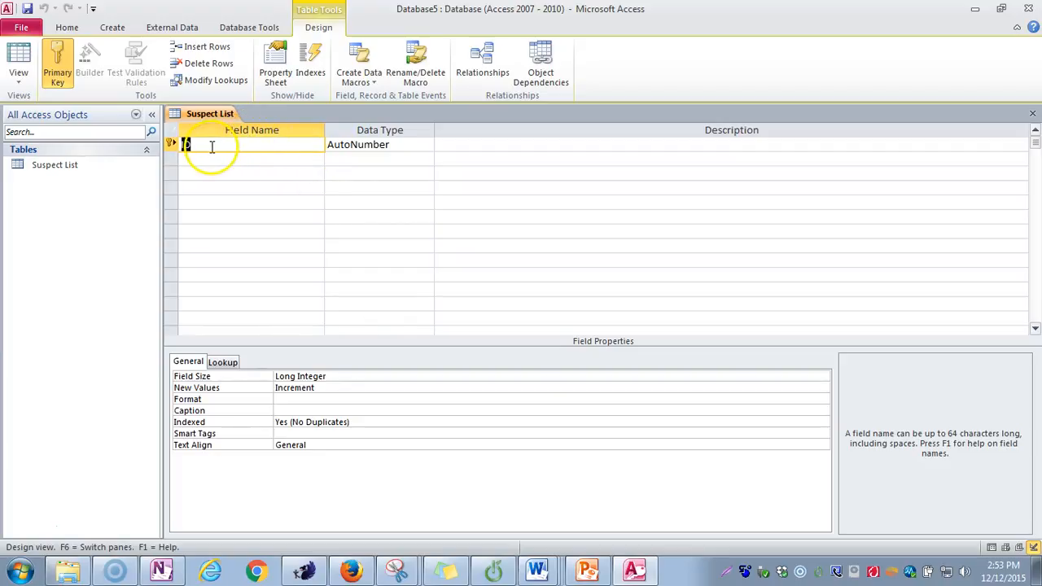
{"action": "left_click", "coordinate": [387, 149]}
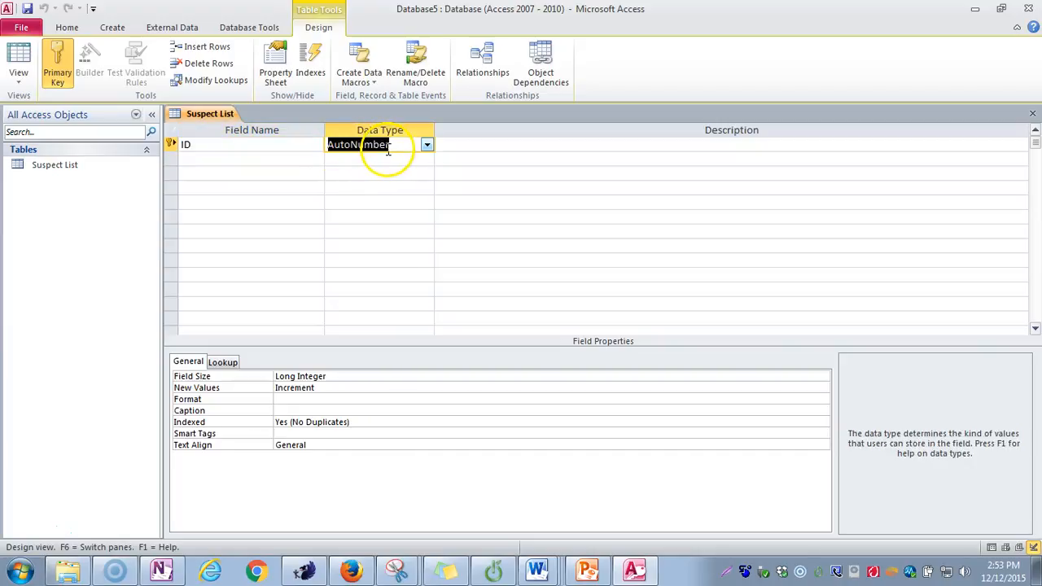
{"action": "key", "text": "Tab"}
- Add a Name field and a Gender field below ID, both with the Text data type, accepting the reserved field name
{"action": "left_click", "coordinate": [223, 158]}
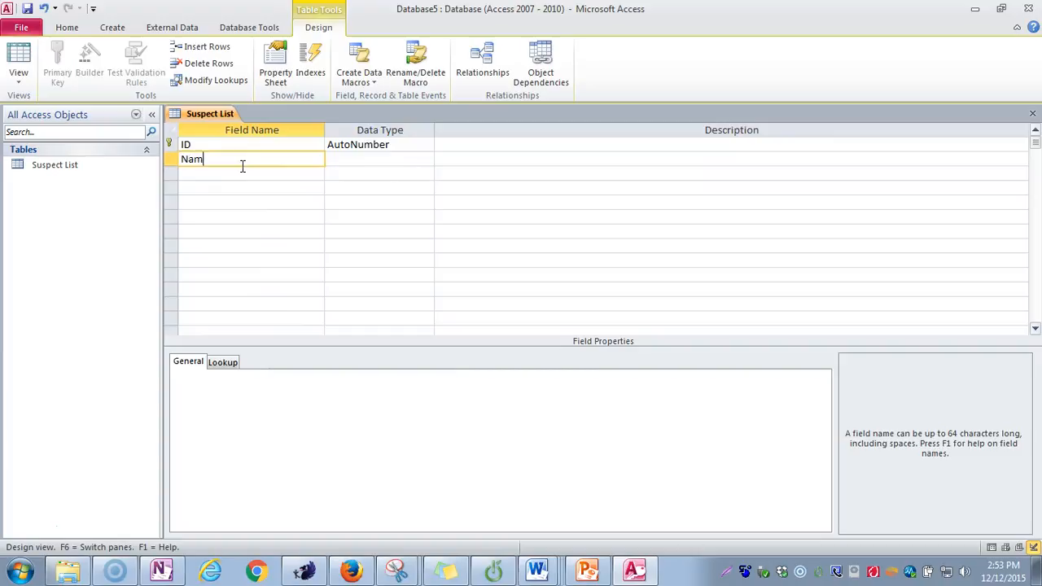
{"action": "key", "text": "Tab"}
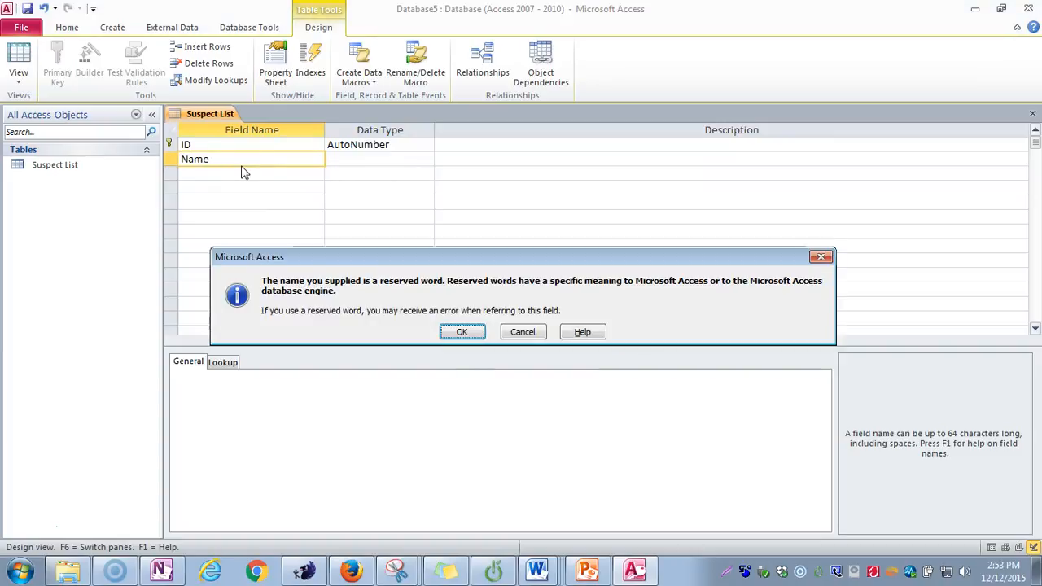
{"action": "left_click", "coordinate": [478, 339]}
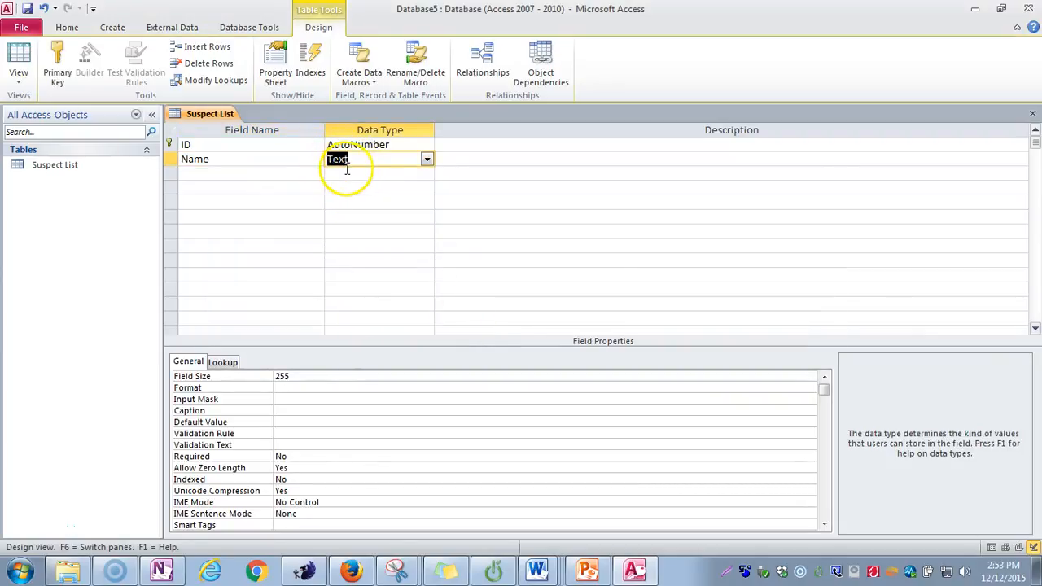
{"action": "left_click", "coordinate": [230, 171]}
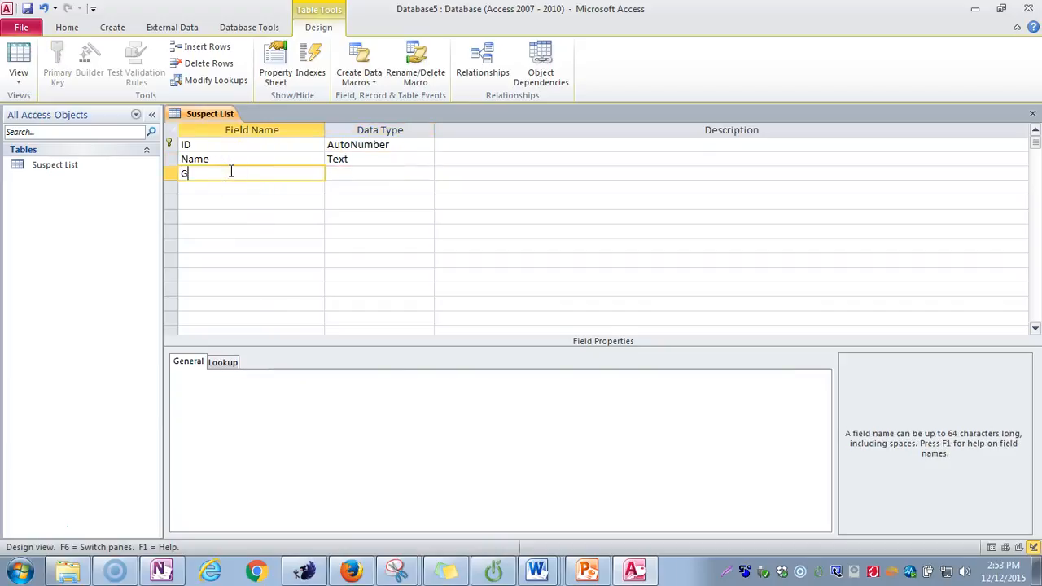
{"action": "key", "text": "Tab"}
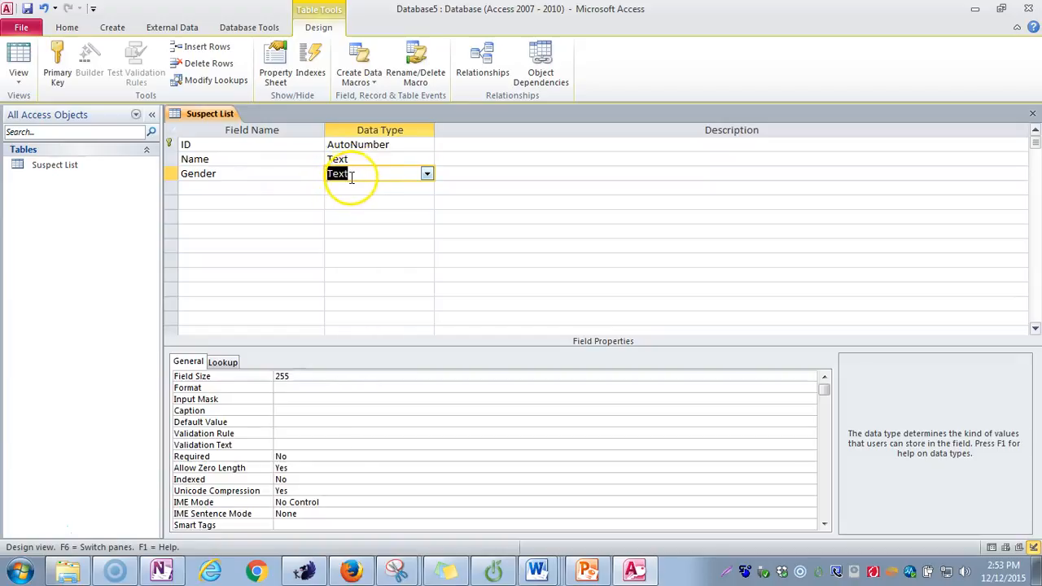
- Add a DOB field below Gender with the Date/Time data type
{"action": "left_click", "coordinate": [243, 188]}
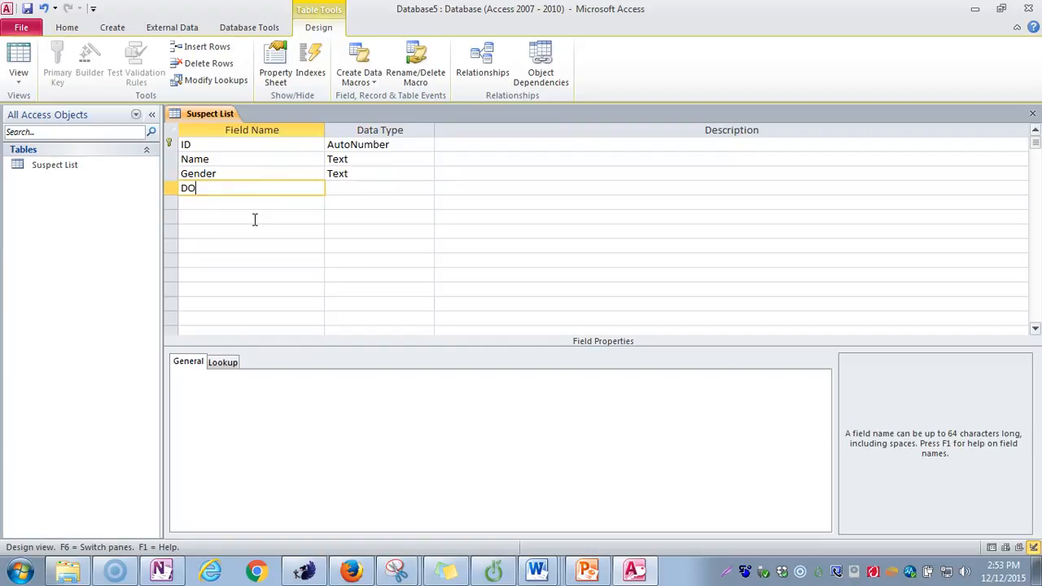
{"action": "left_click", "coordinate": [204, 190]}
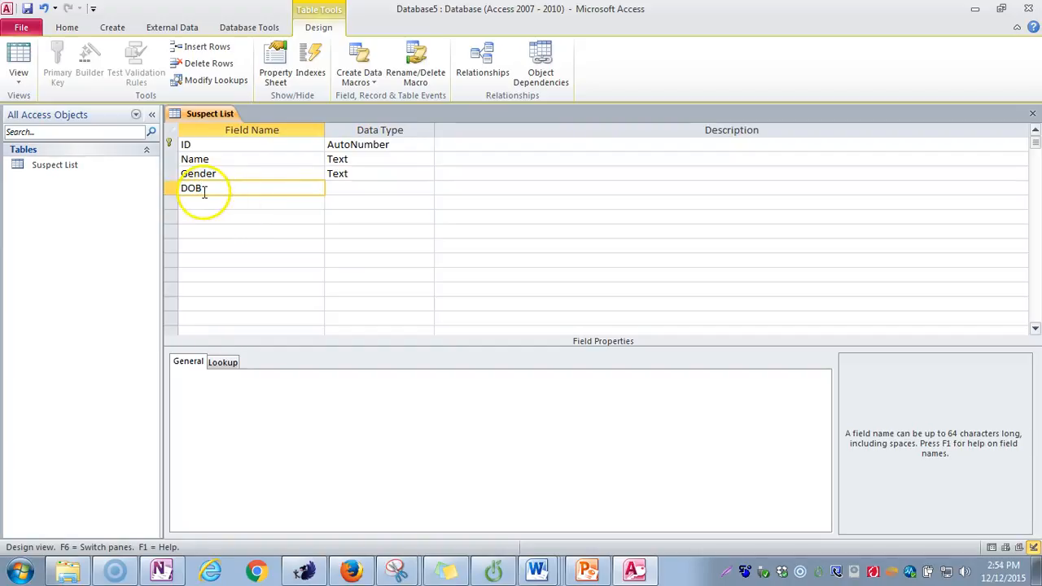
{"action": "left_click", "coordinate": [355, 188]}
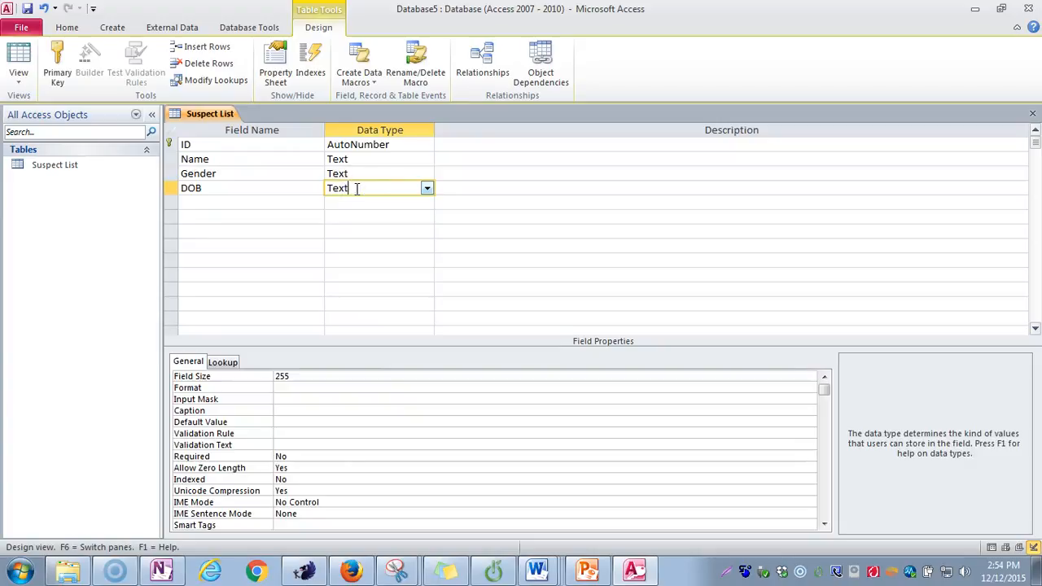
{"action": "left_click", "coordinate": [426, 188]}
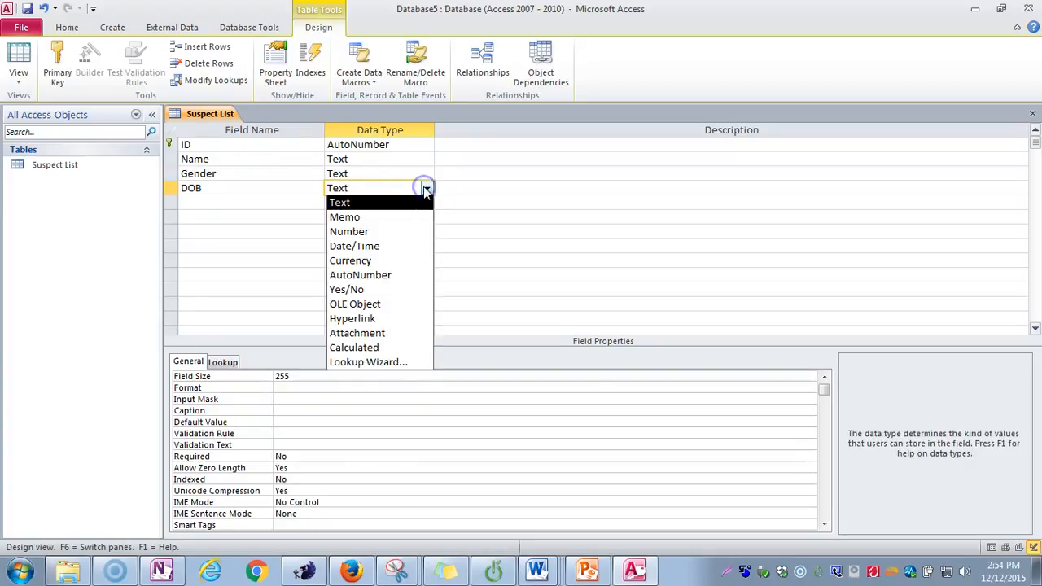
{"action": "left_click", "coordinate": [395, 245]}
- Add a Salary field below DOB with the Currency data type
{"action": "left_click", "coordinate": [218, 202]}
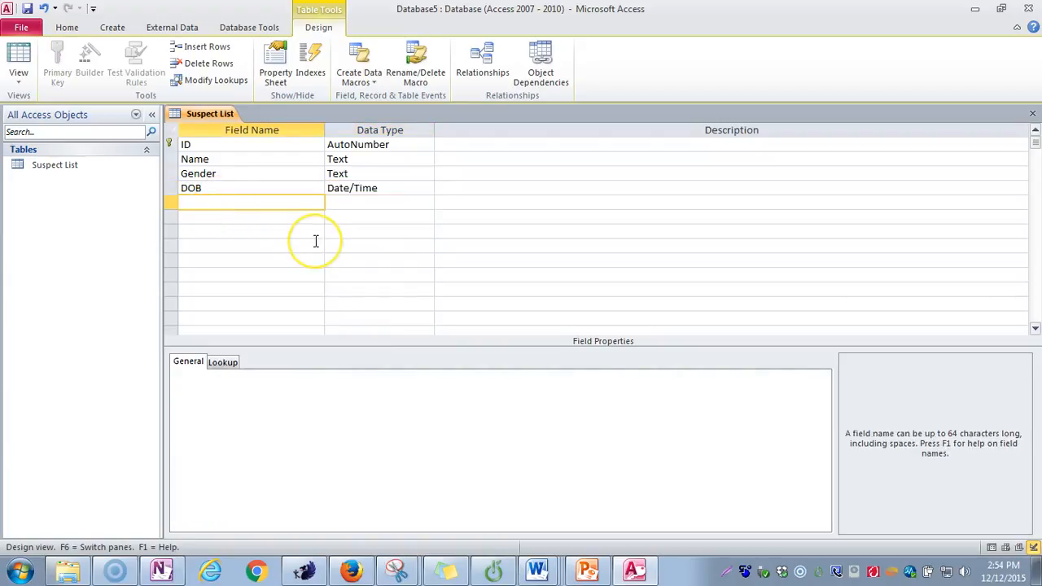
{"action": "type", "text": "Salary"}
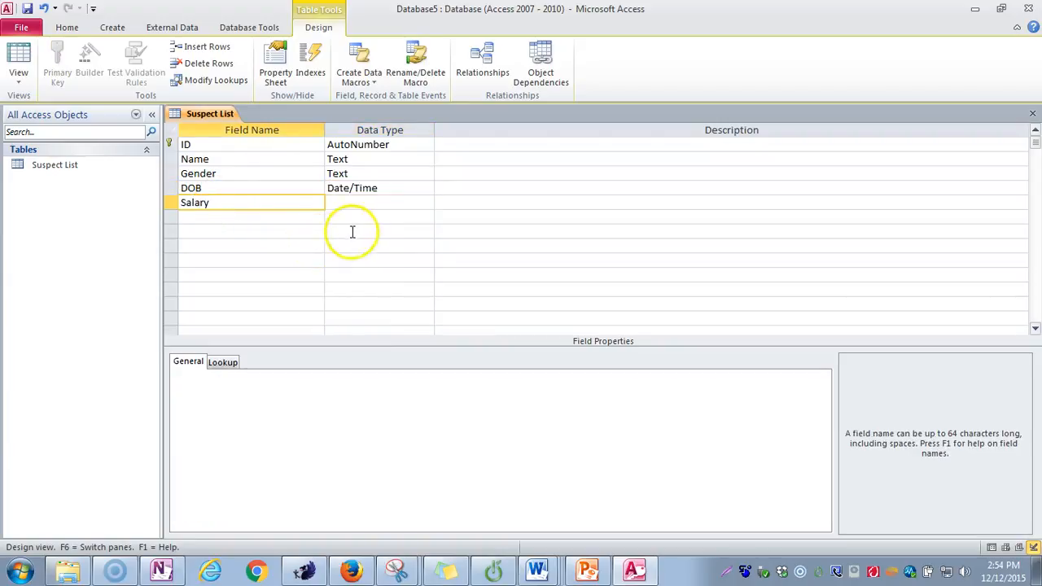
{"action": "left_click", "coordinate": [353, 202]}
{"action": "left_click", "coordinate": [425, 203]}
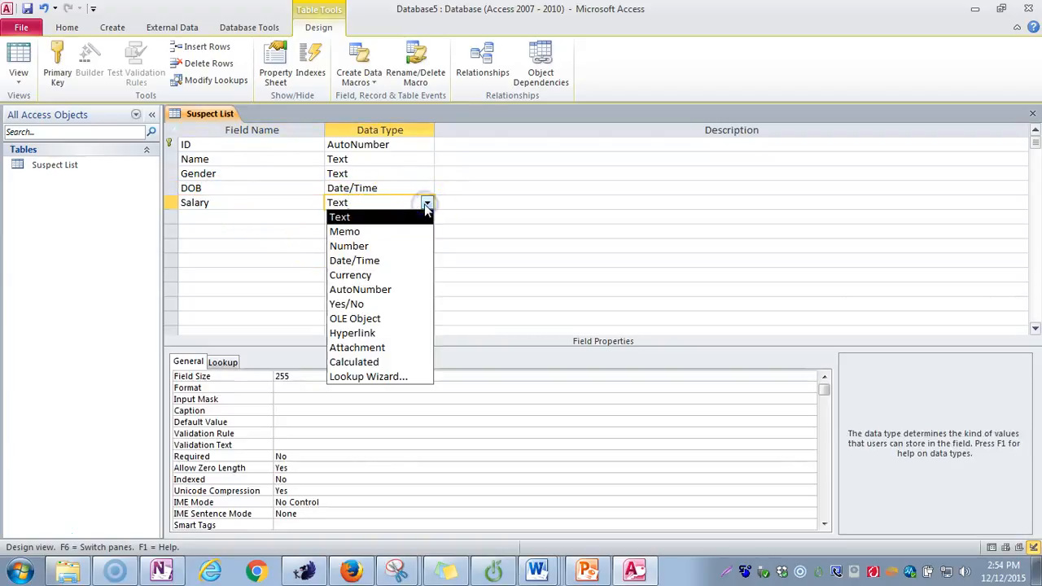
{"action": "left_click", "coordinate": [388, 276]}
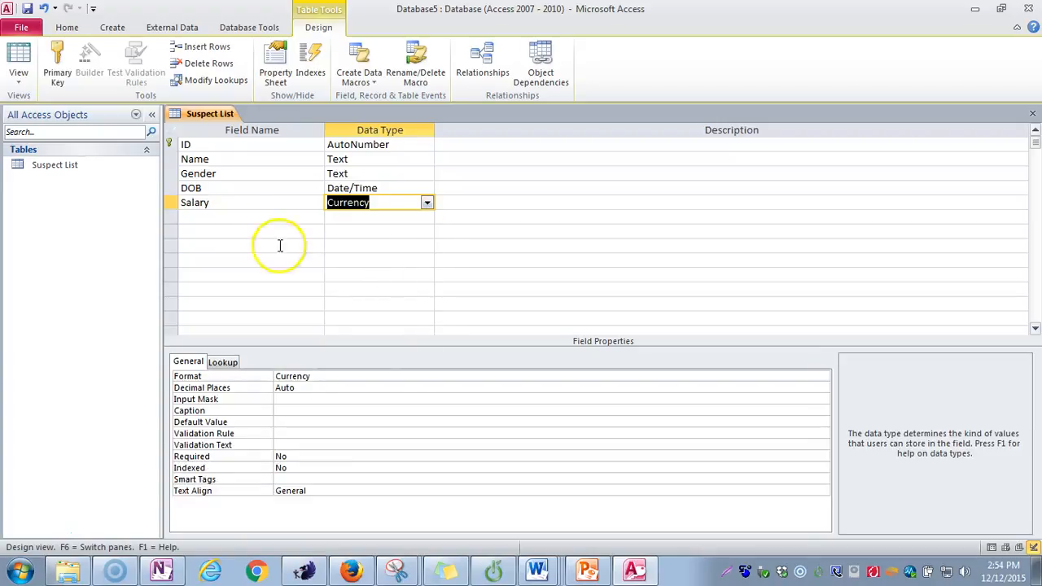
- Add a Hair field below Salary with the Text data type
{"action": "left_click", "coordinate": [235, 215]}
{"action": "type", "text": "Hair"}
{"action": "left_click", "coordinate": [372, 215]}
{"action": "left_click", "coordinate": [426, 217]}
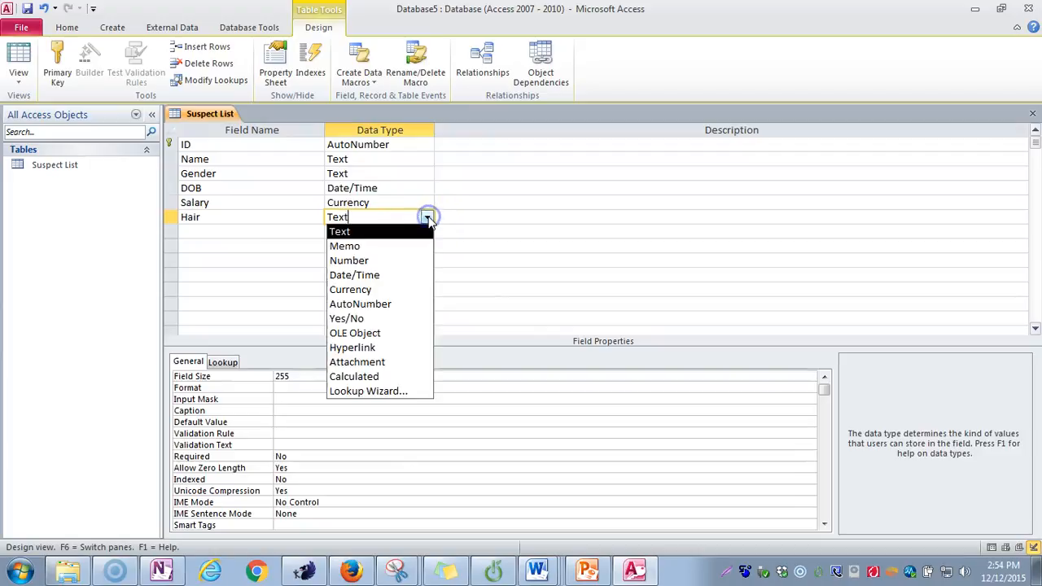
{"action": "left_click", "coordinate": [379, 233]}
{"action": "double_click", "coordinate": [337, 217]}
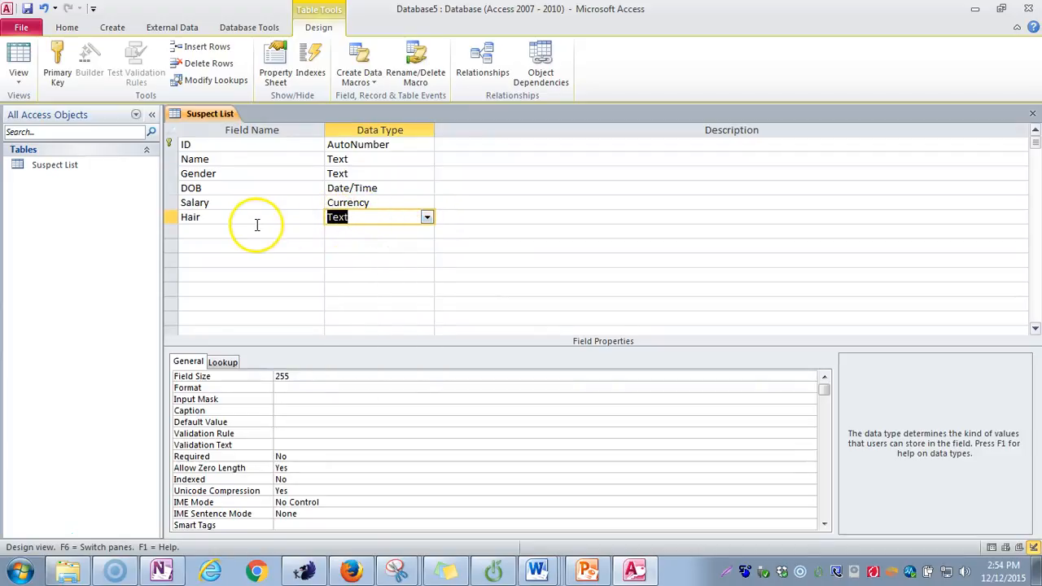
- Add the fields Eyes, Height and Build below Hair, each with the Text data type
{"action": "left_click", "coordinate": [226, 234]}
{"action": "type", "text": "Eyes"}
{"action": "key", "text": "Tab"}
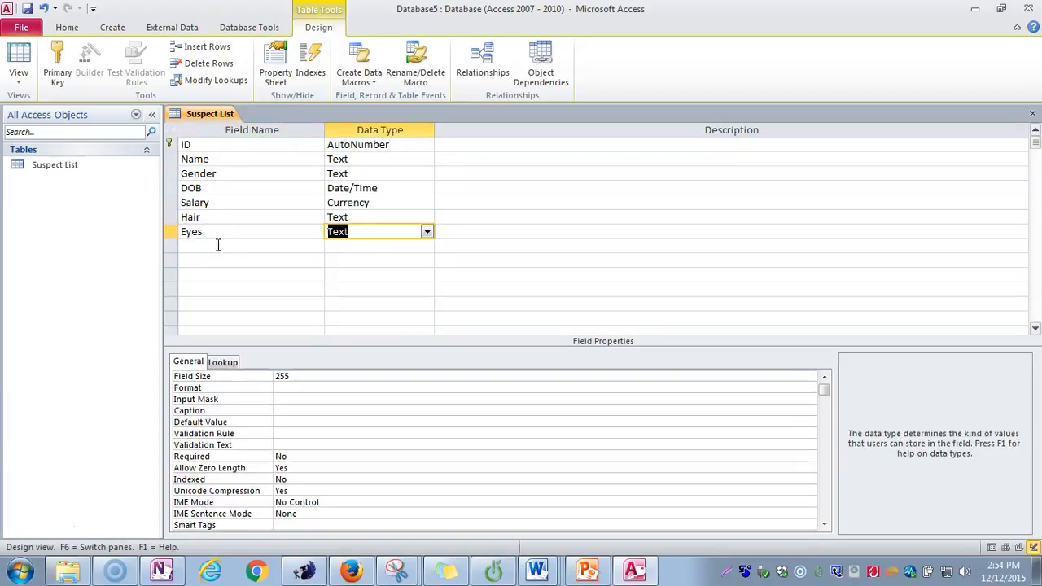
{"action": "left_click", "coordinate": [218, 246]}
{"action": "type", "text": "Height"}
{"action": "key", "text": "Tab"}
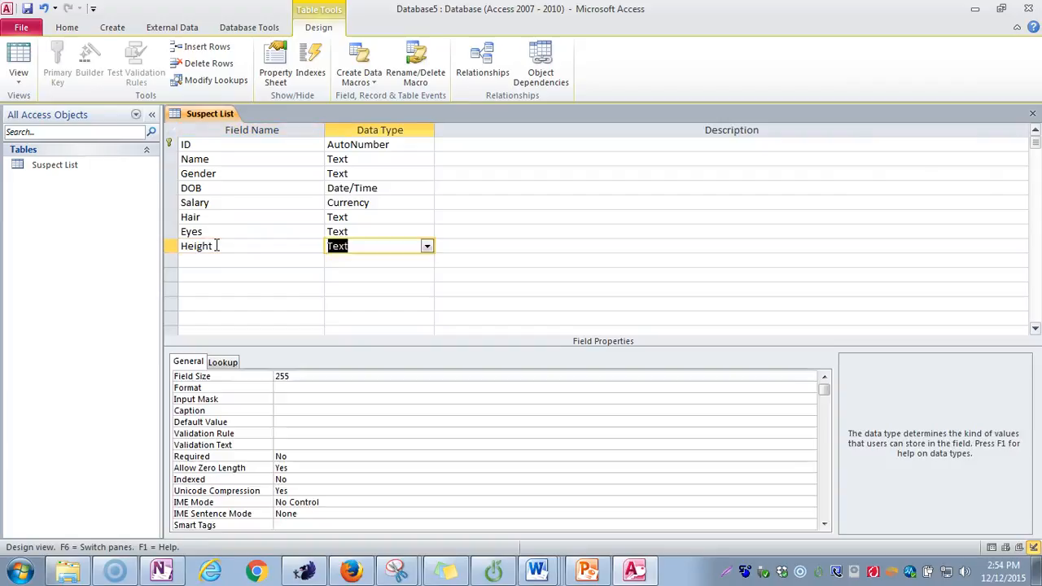
{"action": "key", "text": "Tab"}
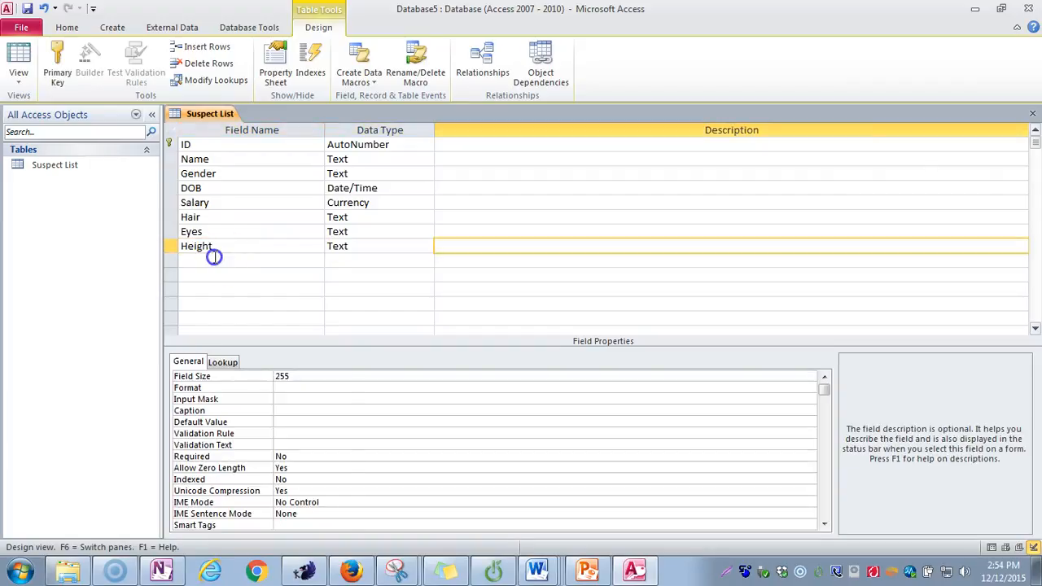
{"action": "left_click", "coordinate": [215, 260]}
{"action": "type", "text": "Build"}
{"action": "key", "text": "Tab"}
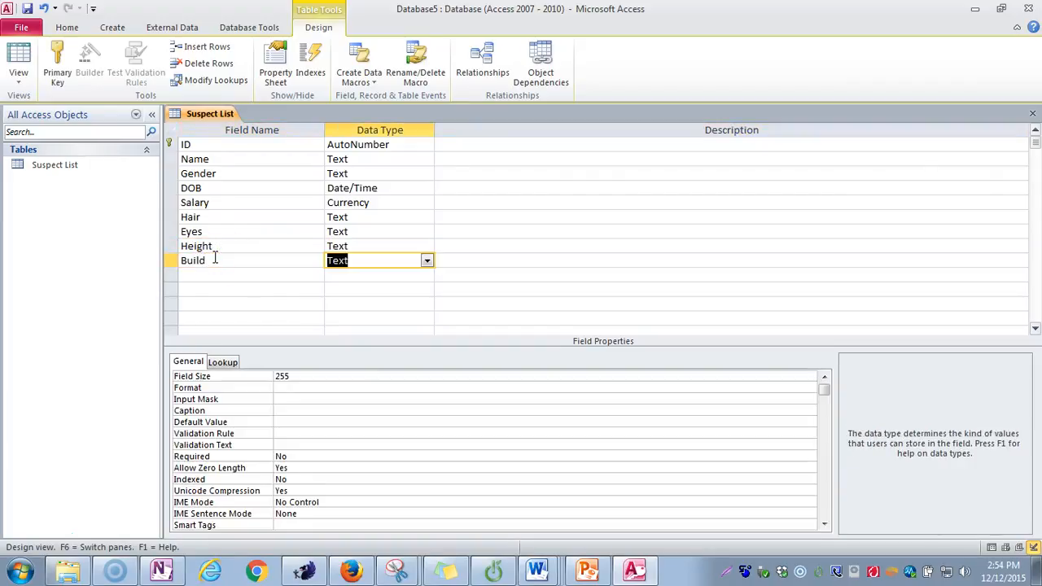
- Add a Glasses field below Build with the Yes/No data type
{"action": "left_click", "coordinate": [210, 274]}
{"action": "type", "text": "Glasses"}
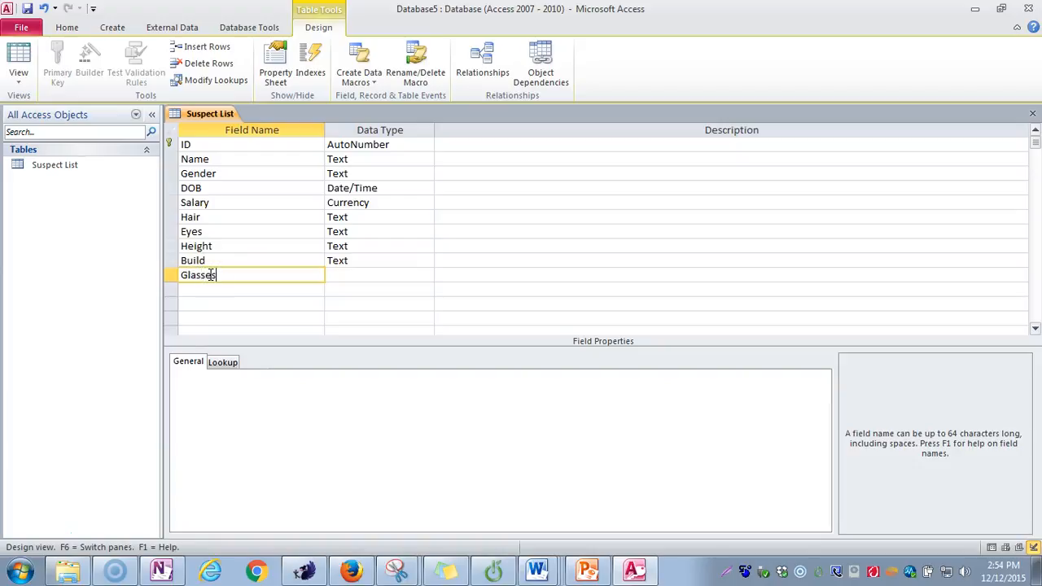
{"action": "left_click", "coordinate": [362, 275]}
{"action": "left_click", "coordinate": [426, 277]}
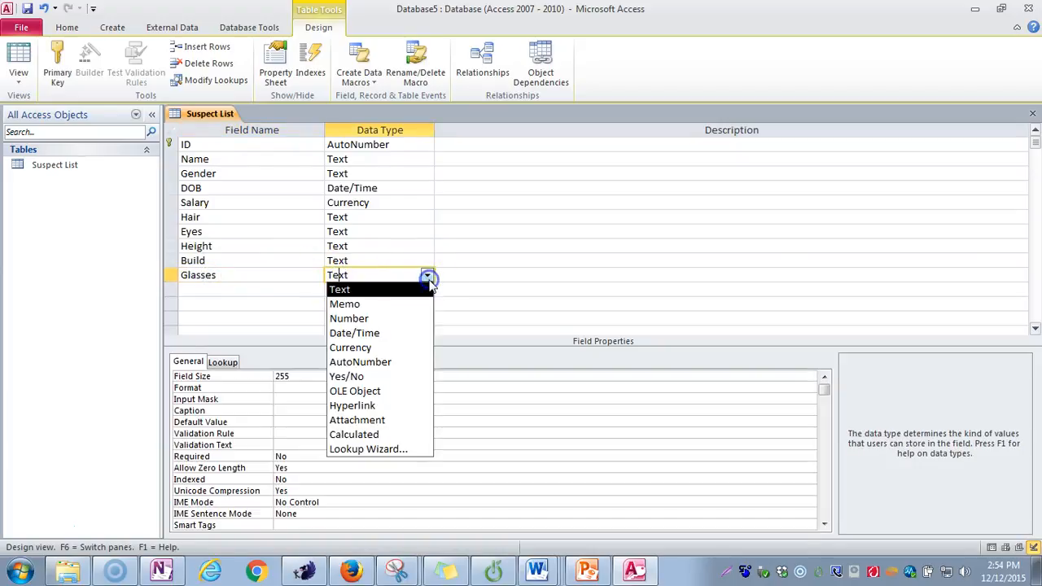
{"action": "left_click", "coordinate": [348, 376]}
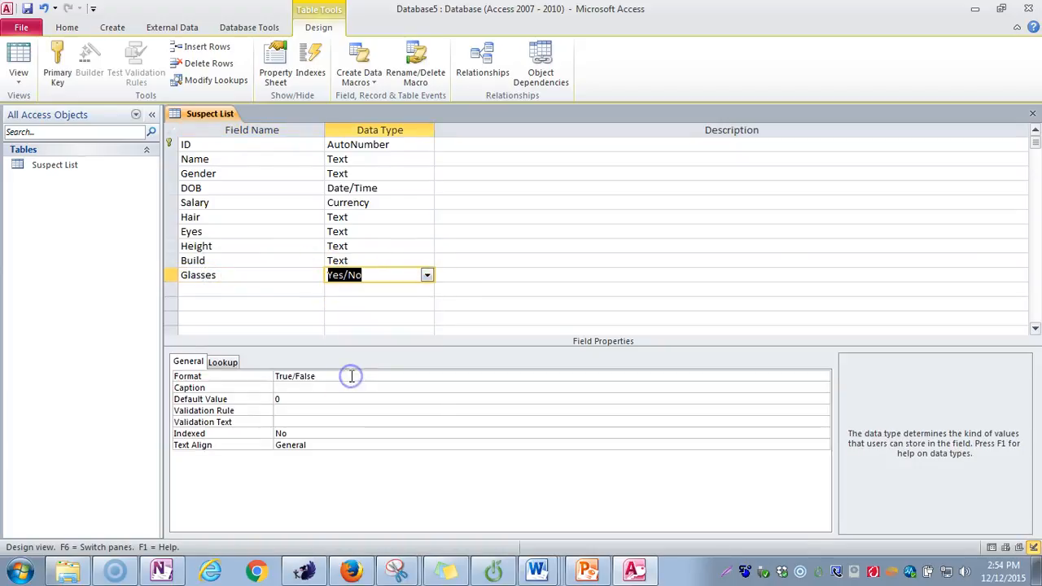
{"action": "left_click", "coordinate": [352, 306]}
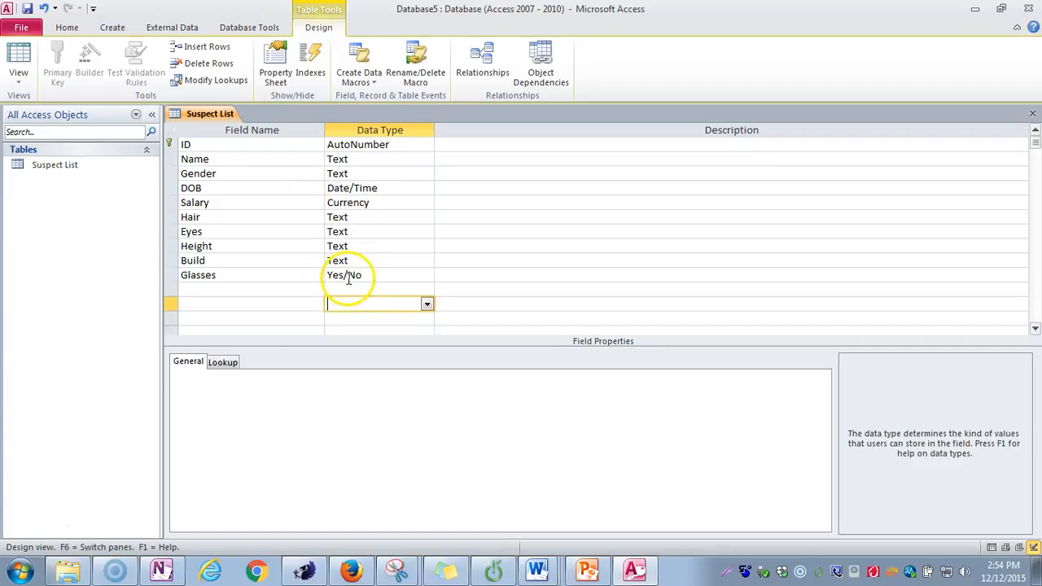
- Save the Suspect List design and open the table in Datasheet View
{"action": "double_click", "coordinate": [52, 170]}
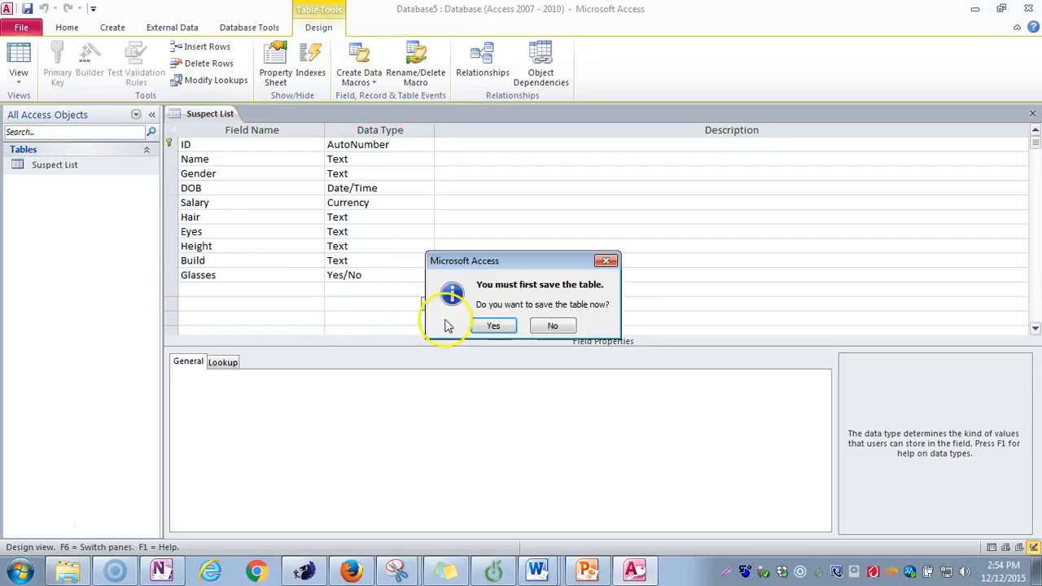
{"action": "left_click", "coordinate": [472, 326]}
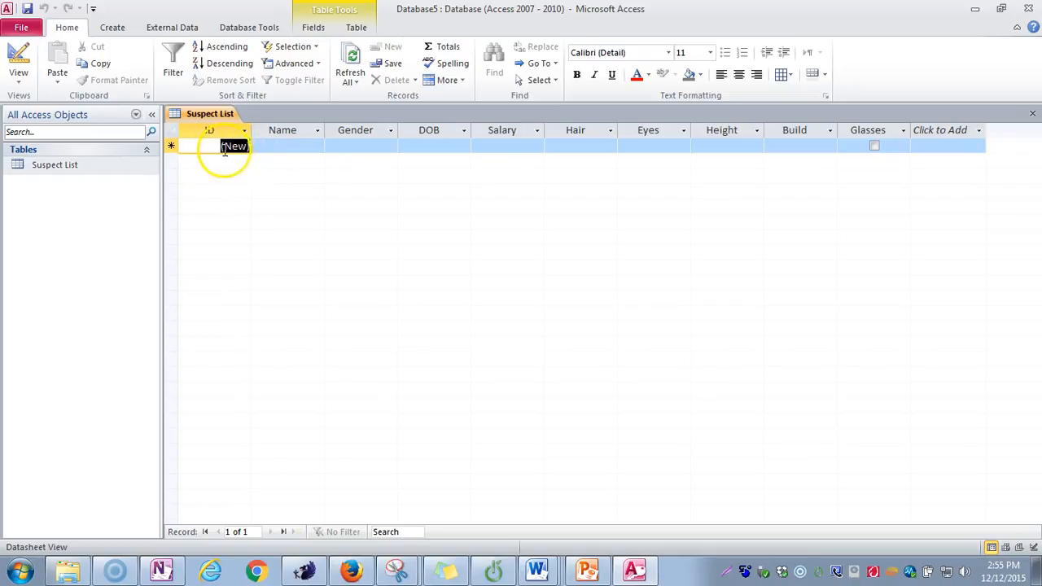
- Fill in the first record's Name with the suspect's full name, Gender with F, and DOB with the date of birth
{"action": "left_click", "coordinate": [306, 148]}
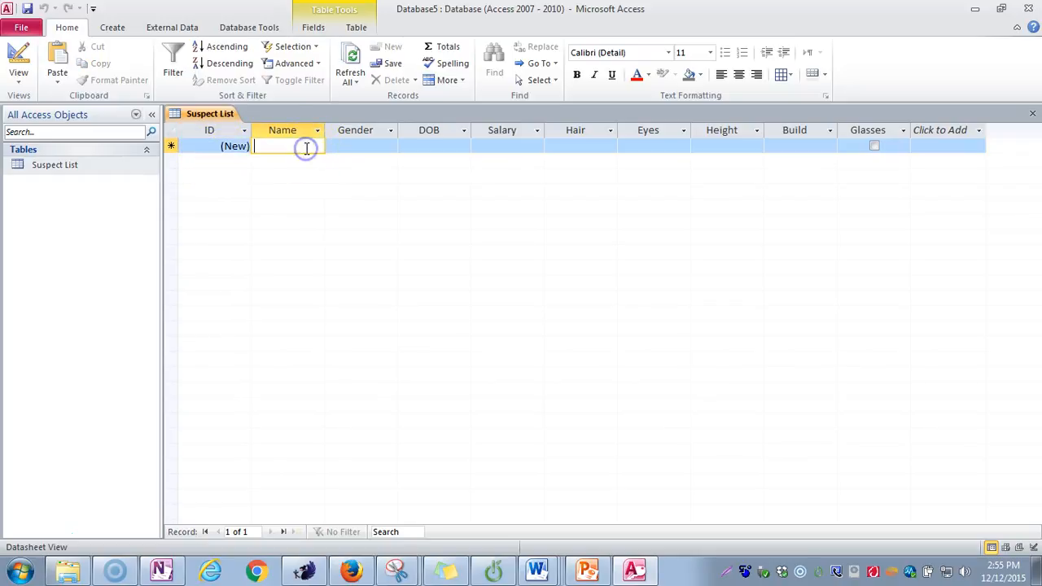
{"action": "type", "text": "Anne Ville"}
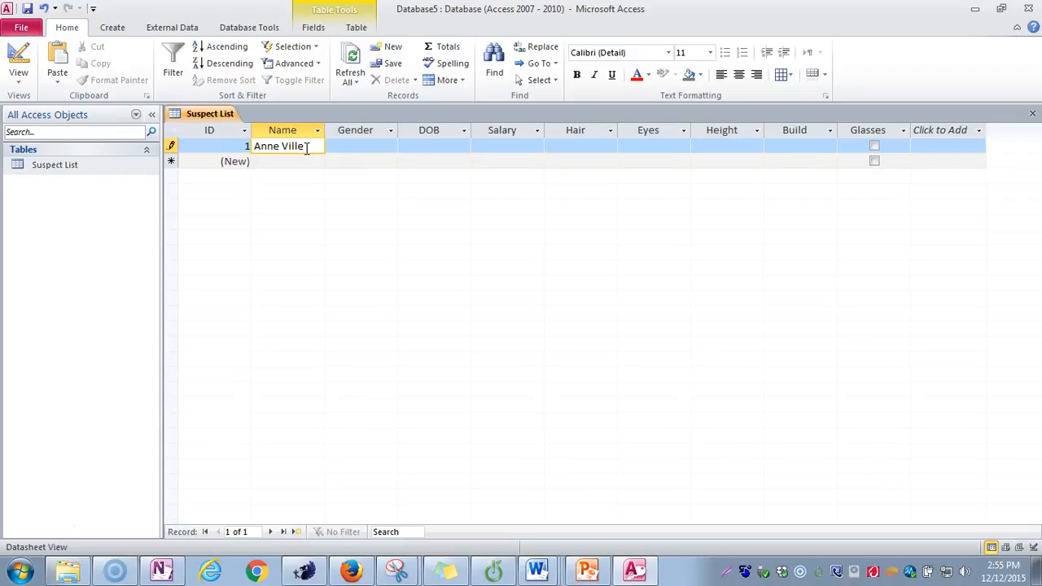
{"action": "key", "text": "Tab"}
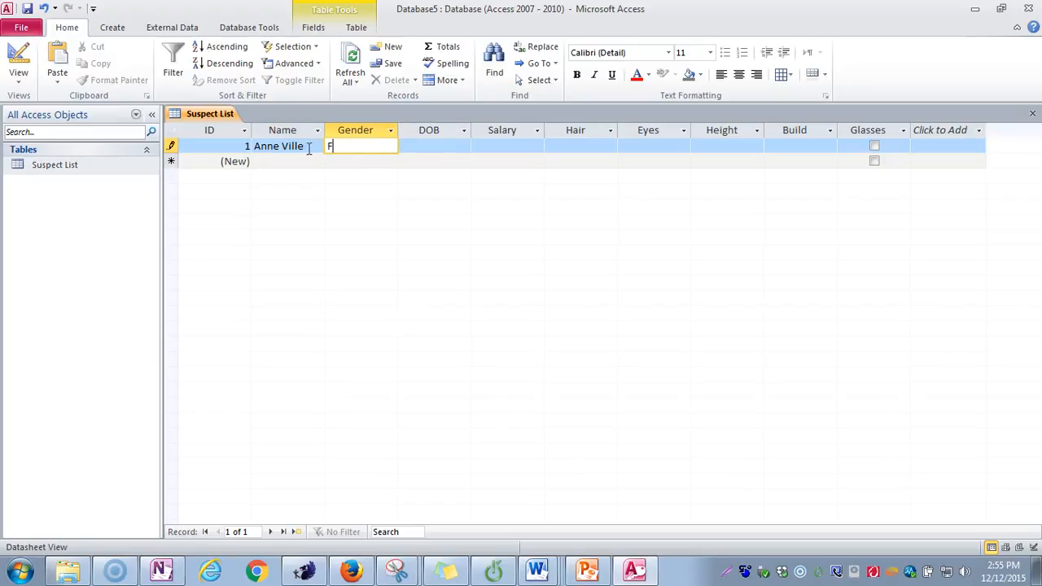
{"action": "left_click", "coordinate": [418, 146]}
{"action": "type", "text": "12/"}
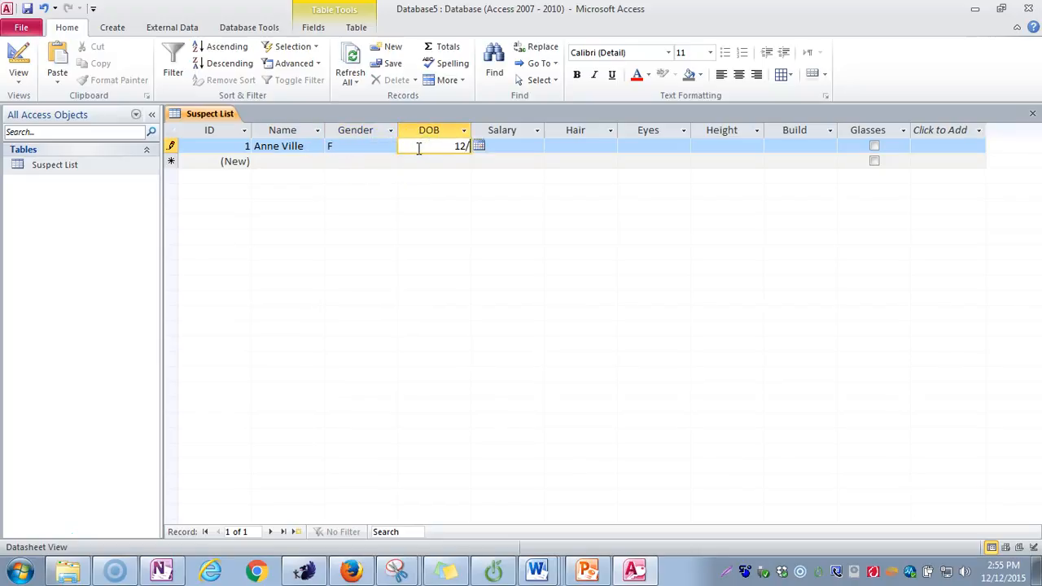
{"action": "type", "text": "12/1978"}
{"action": "left_click", "coordinate": [498, 146]}
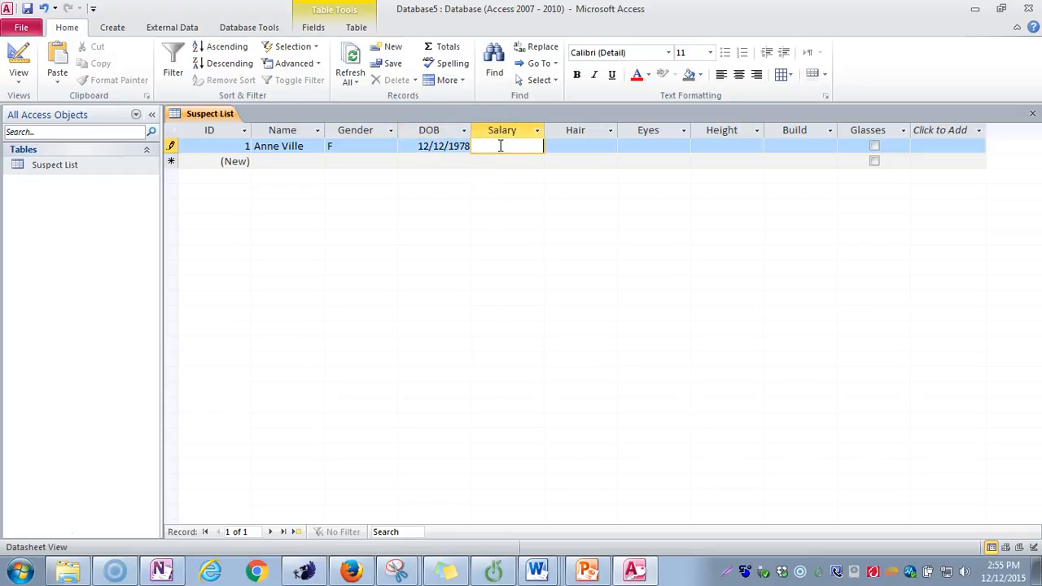
- Complete the first record with Salary 30,000, Hair Black, Eyes Brown, Height Short and Build Medium
{"action": "type", "text": "30,000"}
{"action": "left_click", "coordinate": [575, 146]}
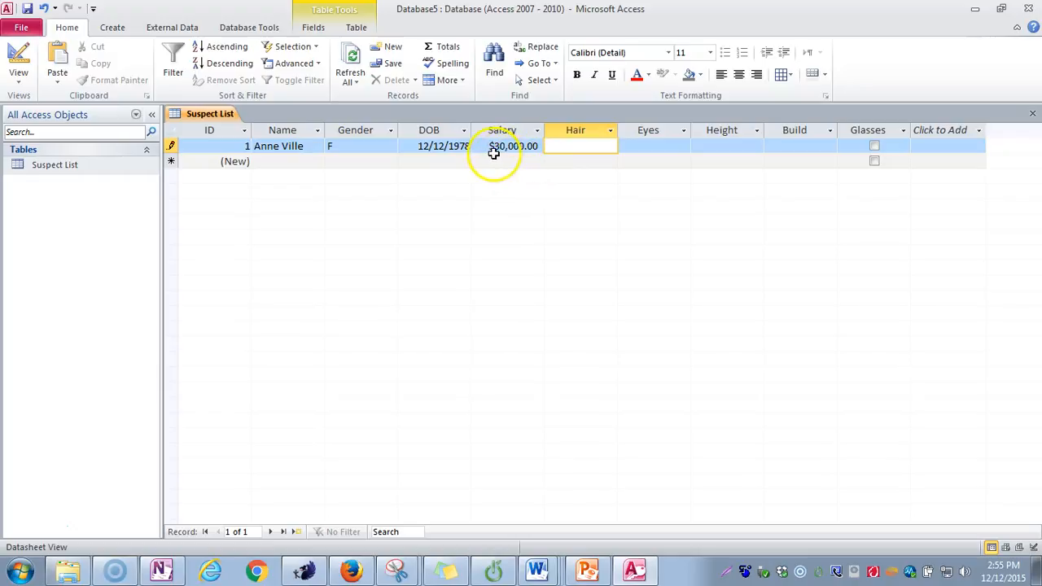
{"action": "left_click", "coordinate": [581, 148]}
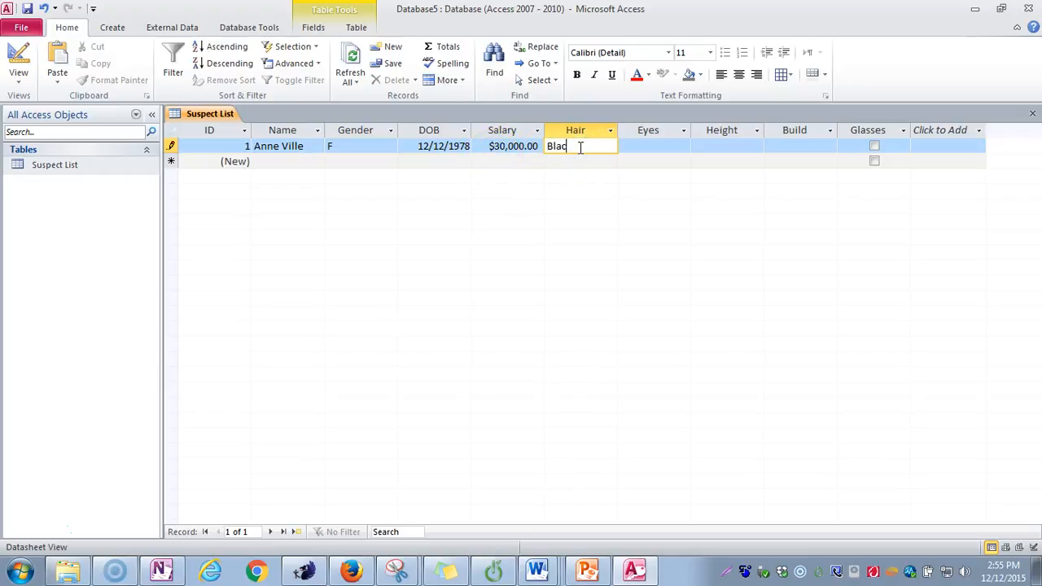
{"action": "key", "text": "Tab"}
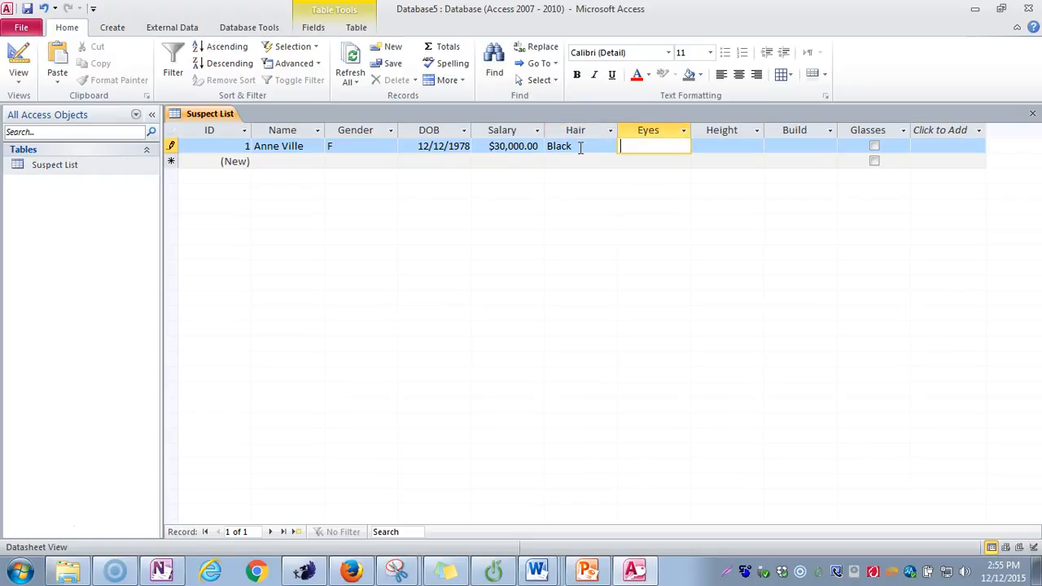
{"action": "type", "text": "Brown"}
{"action": "key", "text": "Tab"}
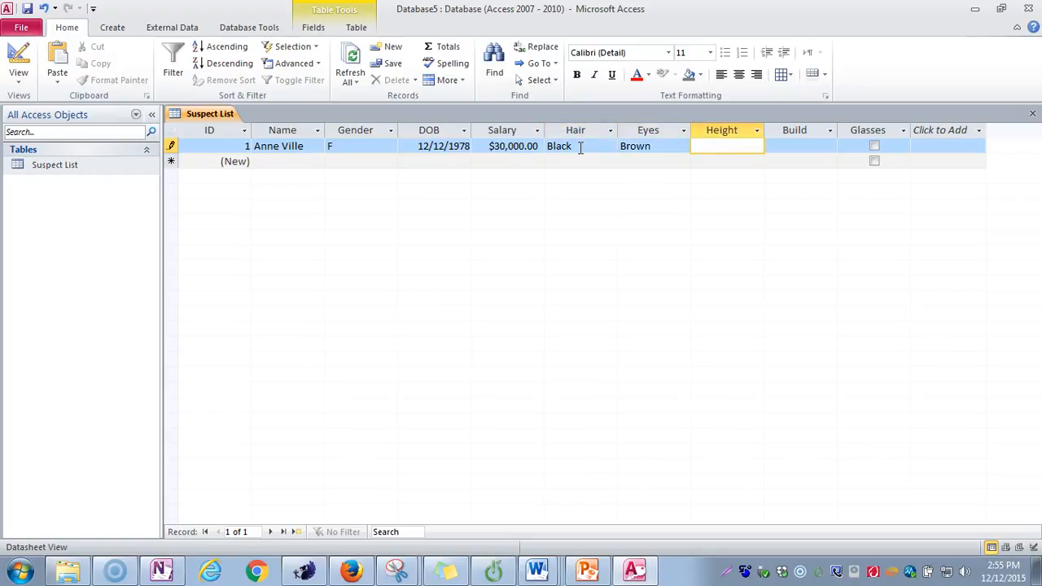
{"action": "key", "text": "Tab"}
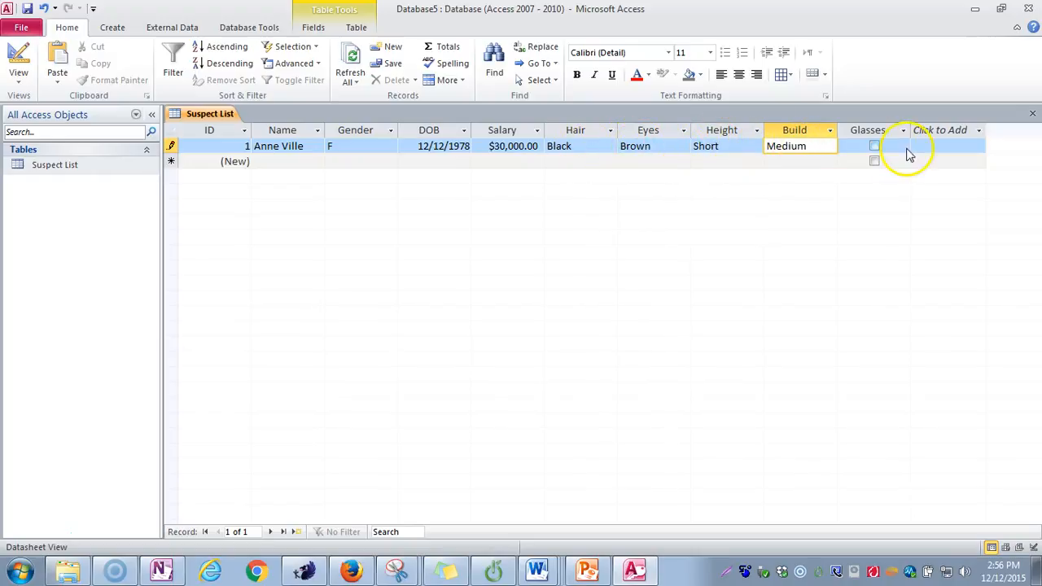
{"action": "key", "text": "Tab"}
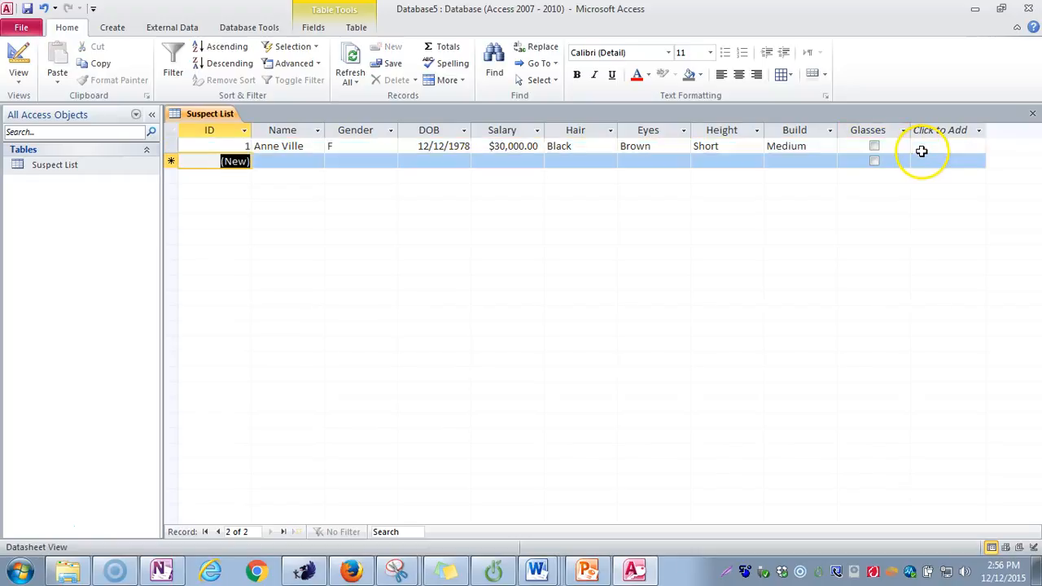
- Start the second record with the suspect's full name, Gender F and the date of birth
{"action": "key", "text": "Tab"}
{"action": "type", "text": "Kitty Litter"}
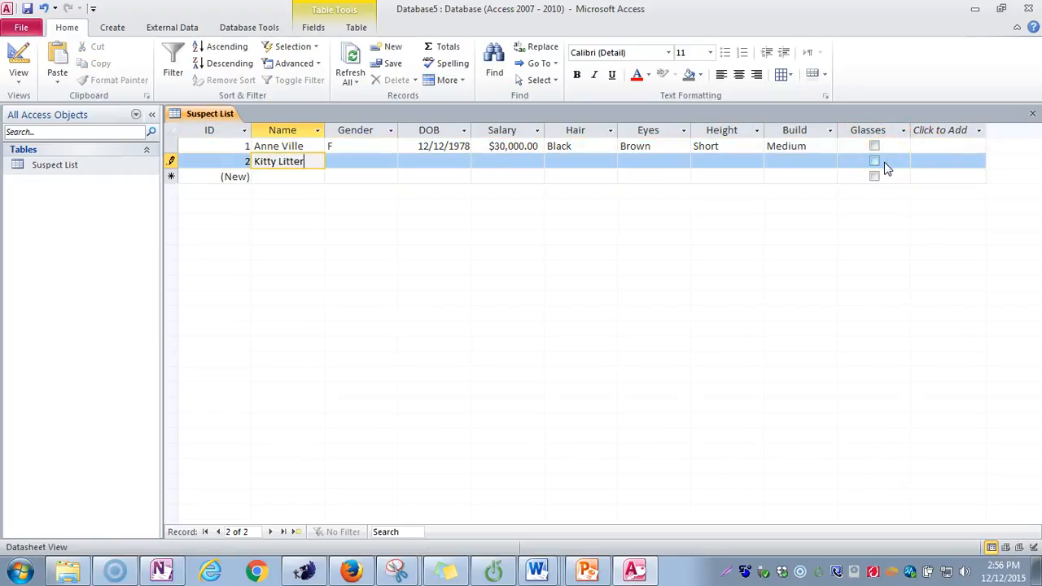
{"action": "key", "text": "Tab"}
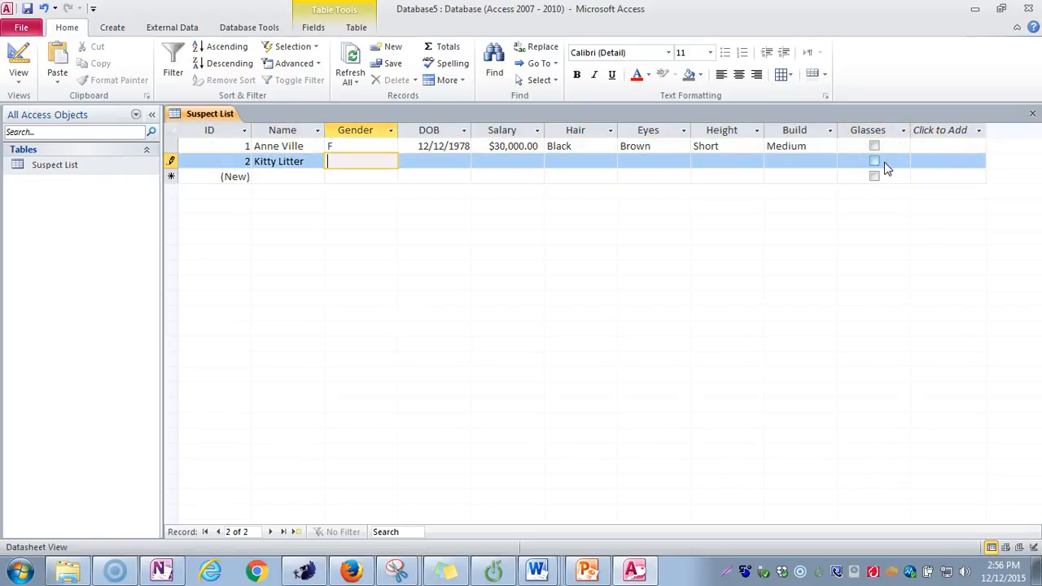
{"action": "key", "text": "Tab"}
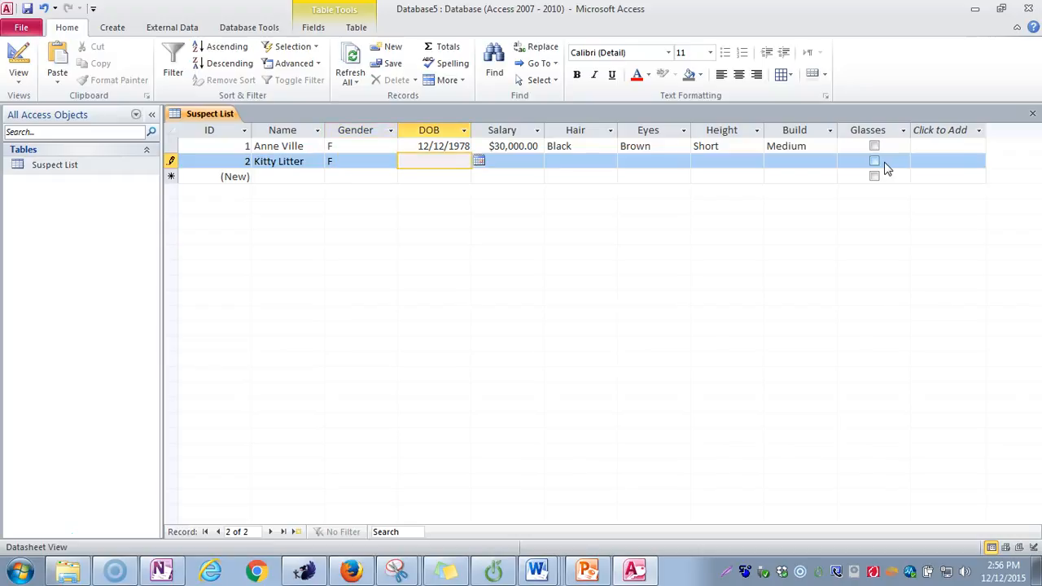
{"action": "type", "text": "5/6/1972"}
{"action": "key", "text": "Tab"}
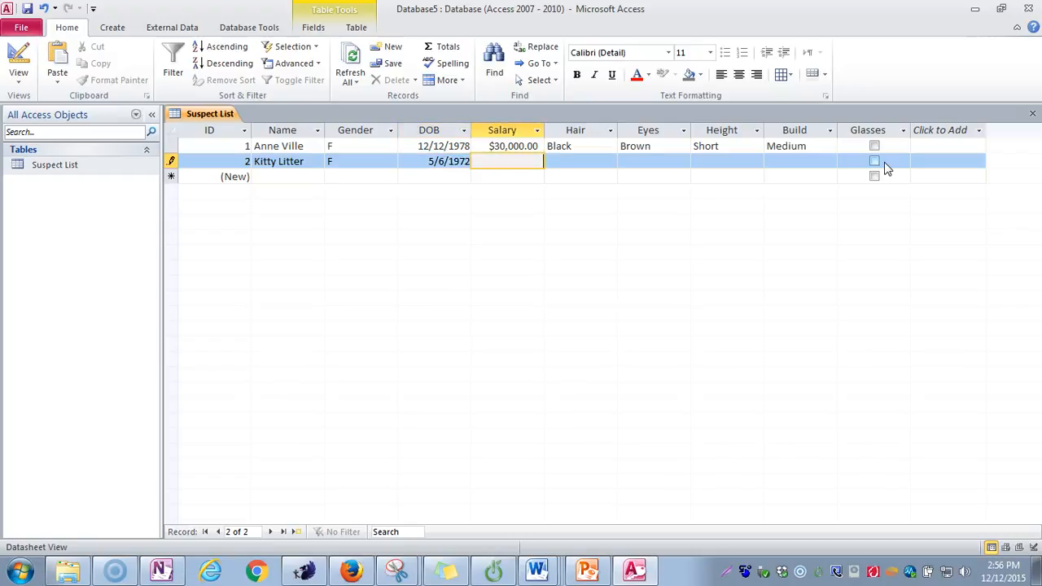
- Complete the second record with Salary 45000, Hair Black, Eyes Brown, Height Short and Build Small
{"action": "type", "text": "45000"}
{"action": "key", "text": "Tab"}
{"action": "type", "text": "Black"}
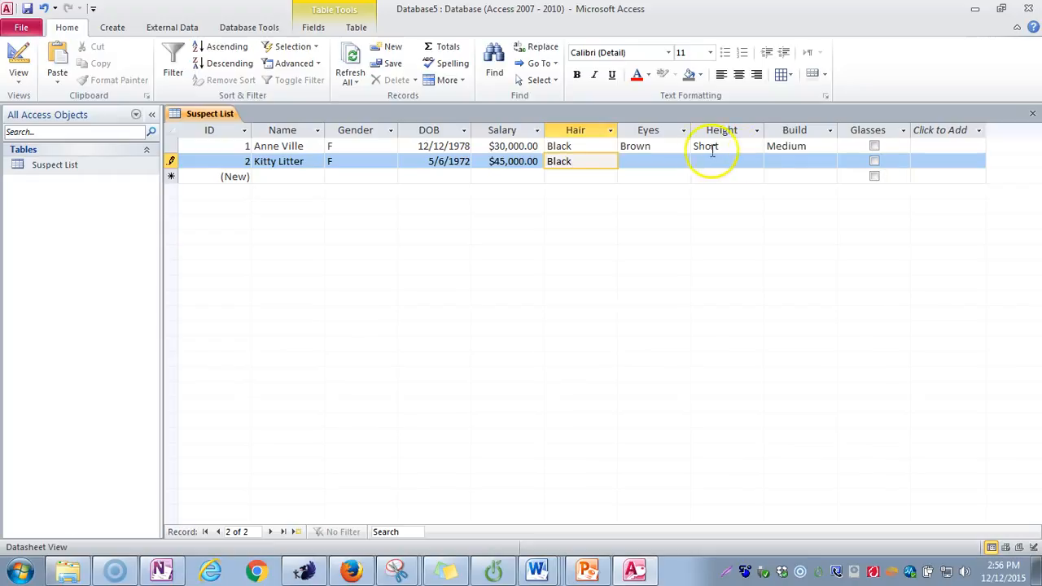
{"action": "left_click", "coordinate": [653, 160]}
{"action": "type", "text": "Brown"}
{"action": "left_click", "coordinate": [709, 165]}
{"action": "type", "text": "Short"}
{"action": "left_click", "coordinate": [802, 163]}
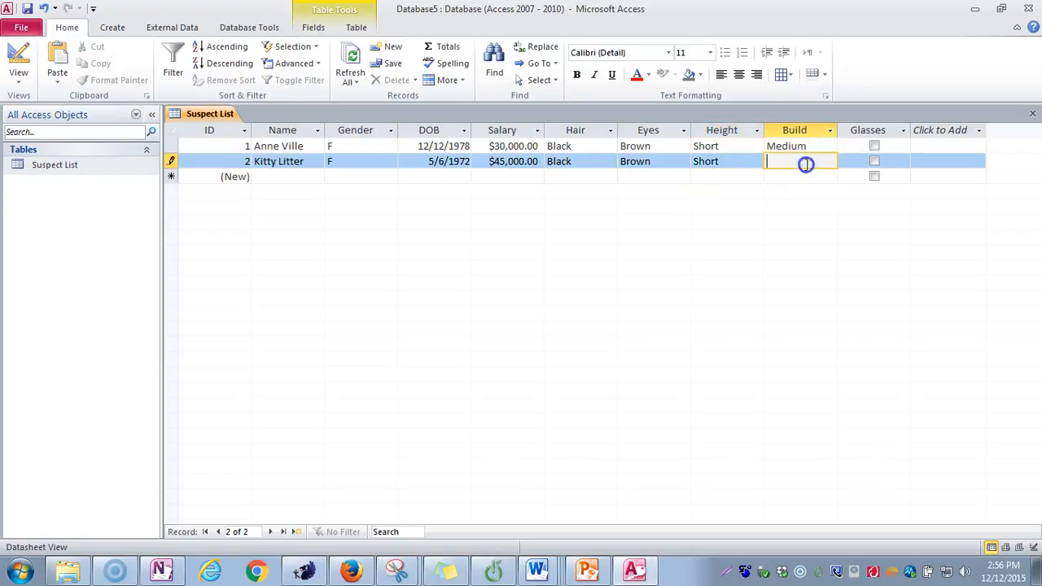
{"action": "type", "text": "Small"}
{"action": "left_click", "coordinate": [878, 167]}
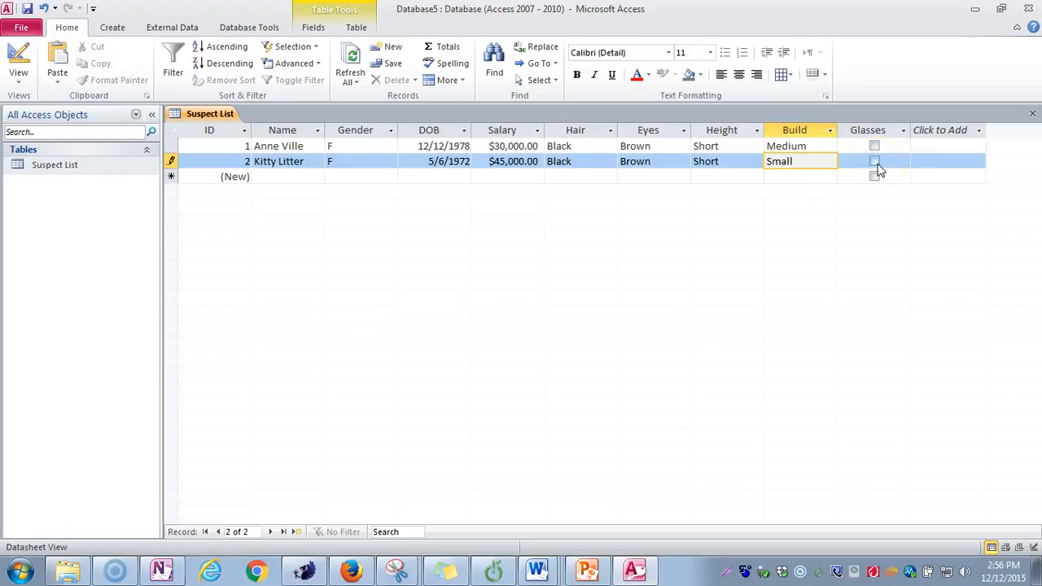
- Start the third record with the suspect's full name, Gender F and the date of birth
{"action": "left_click", "coordinate": [233, 177]}
{"action": "left_click", "coordinate": [268, 176]}
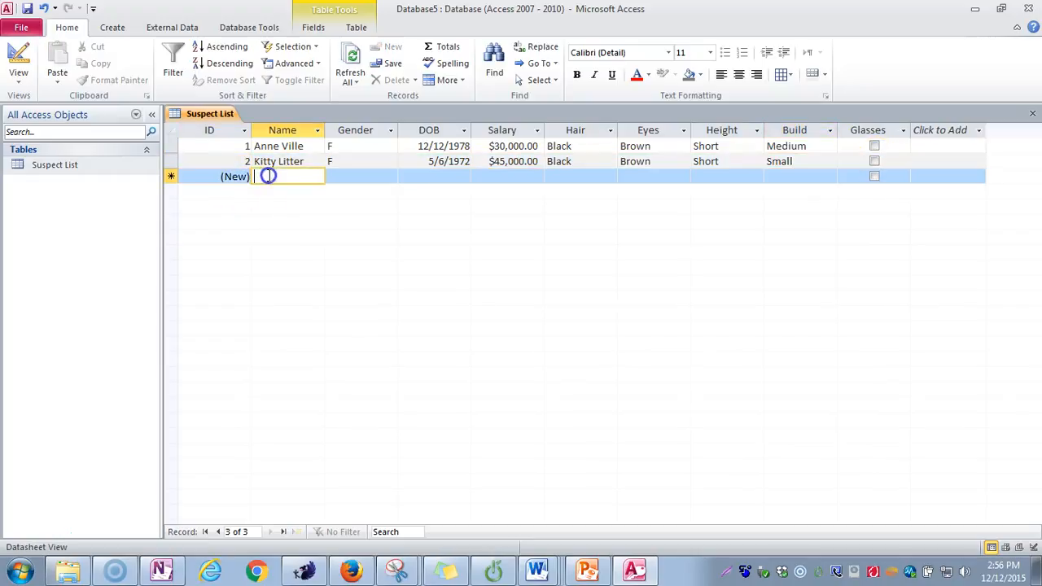
{"action": "type", "text": "Chris "}
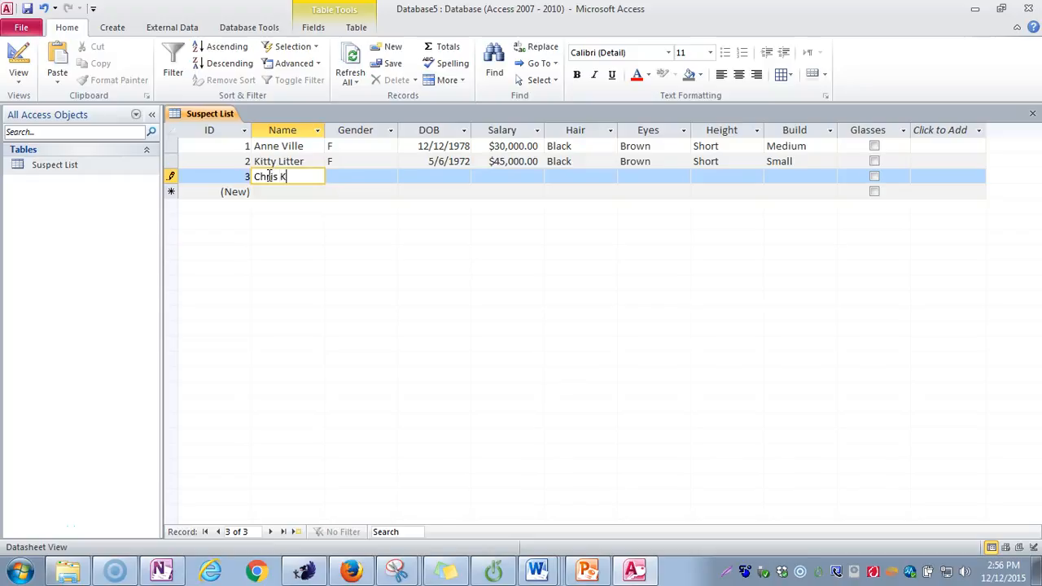
{"action": "type", "text": "Ko"}
{"action": "key", "text": "Tab"}
{"action": "key", "text": "Tab"}
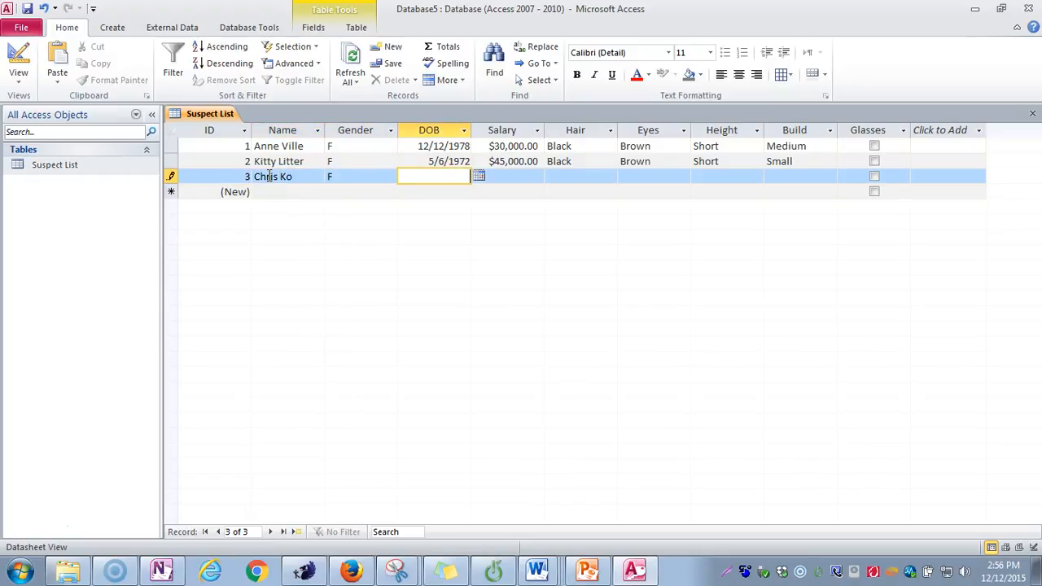
{"action": "type", "text": "3/24/1982"}
{"action": "key", "text": "Tab"}
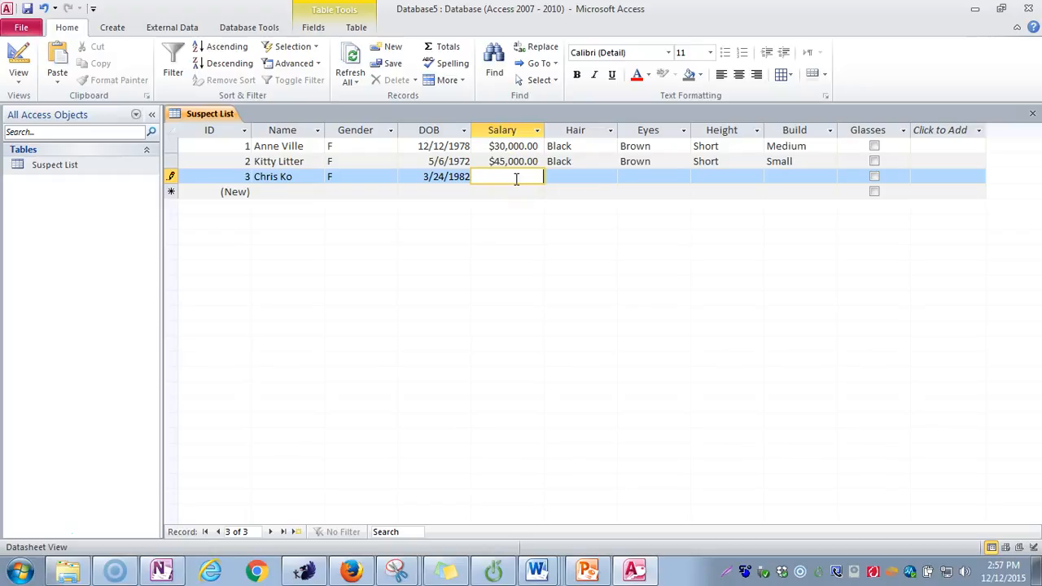
- Complete the third record with Salary 33000, Hair Black, Eyes Brown, Height Tall and Build Small
{"action": "type", "text": "000"}
{"action": "key", "text": "Tab"}
{"action": "type", "text": "Black"}
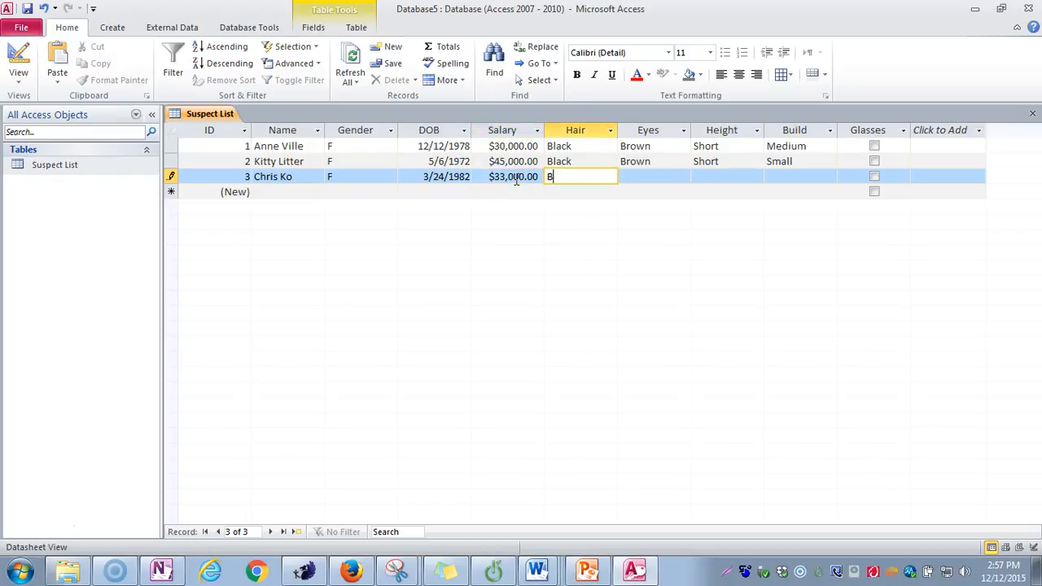
{"action": "key", "text": "Tab"}
{"action": "type", "text": "Brown"}
{"action": "key", "text": "Tab"}
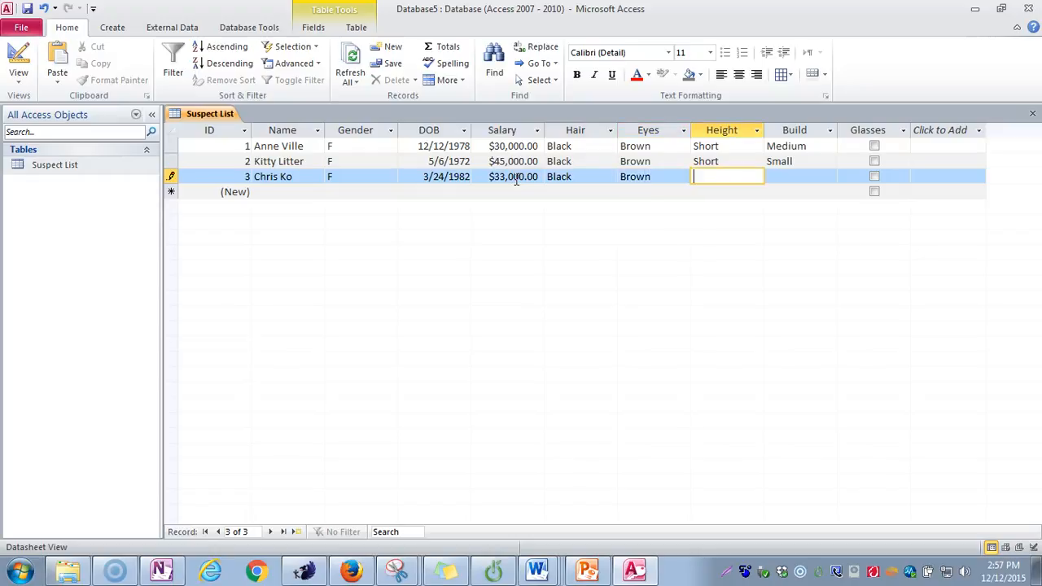
{"action": "type", "text": "Tall"}
{"action": "key", "text": "Tab"}
{"action": "type", "text": "Smal"}
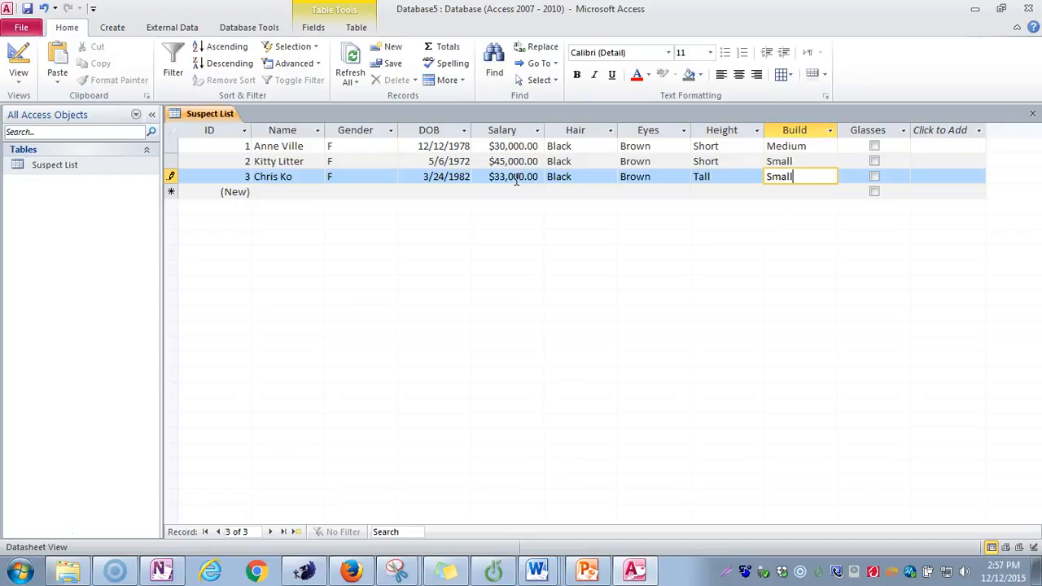
{"action": "key", "text": "Tab"}
{"action": "key", "text": "Tab"}
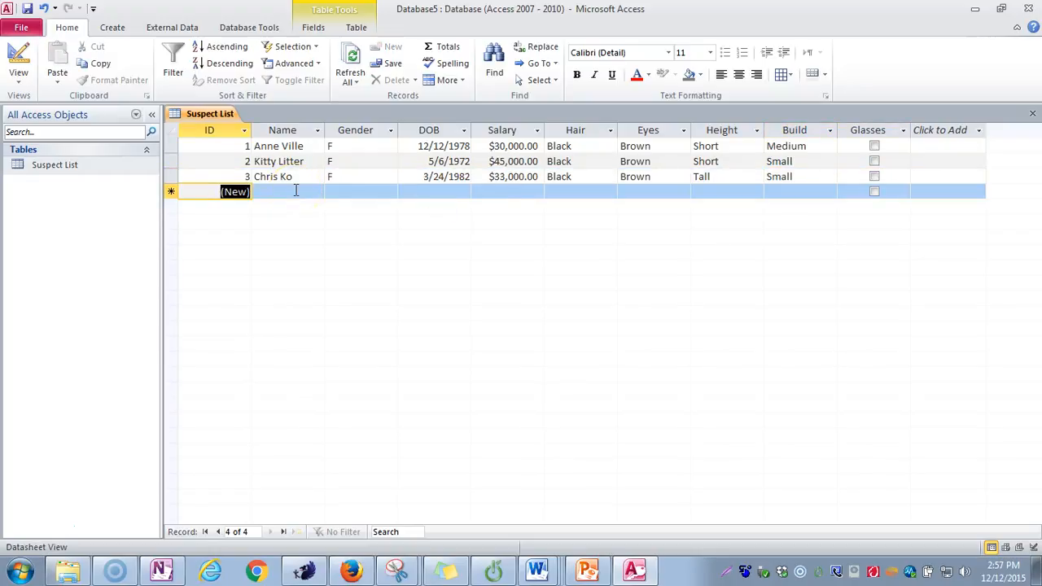
- Start the fourth record with the suspect's full name, Gender F and the date of birth
{"action": "key", "text": "Tab"}
{"action": "type", "text": "Bea"}
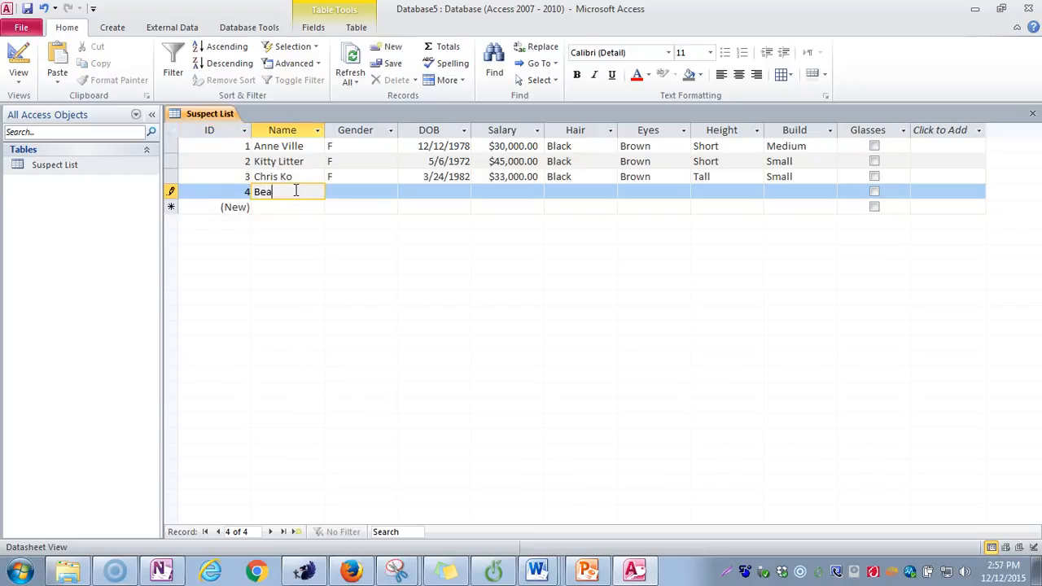
{"action": "type", "text": " Gone"}
{"action": "key", "text": "Tab"}
{"action": "type", "text": "F"}
{"action": "key", "text": "Tab"}
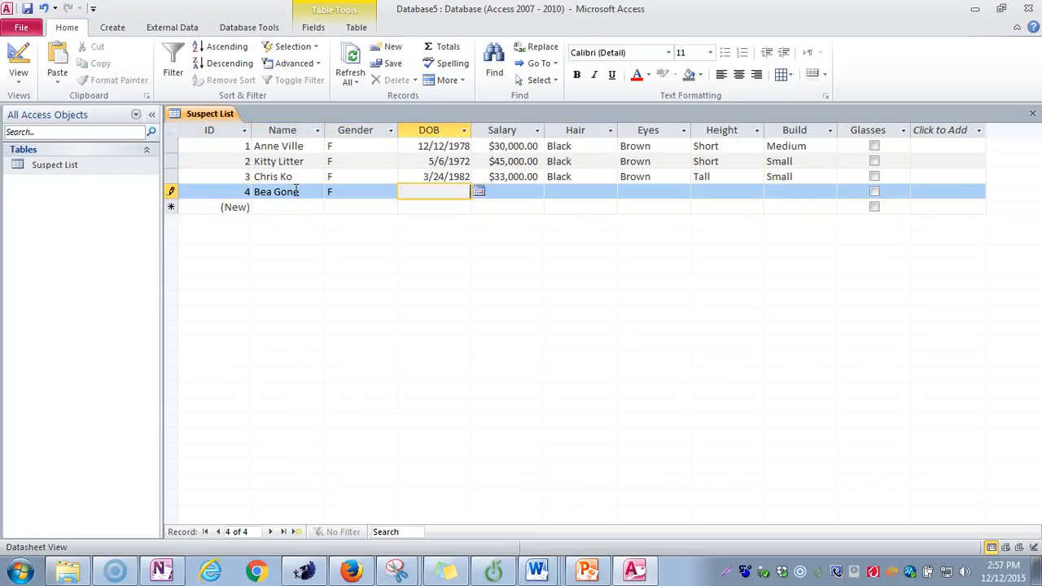
{"action": "type", "text": "6/21/1912"}
{"action": "key", "text": "Tab"}
- Complete the fourth record with Salary 8000, Hair Blonde, Eyes Blue, Height Short and Build Small
{"action": "type", "text": "800"}
{"action": "key", "text": "Tab"}
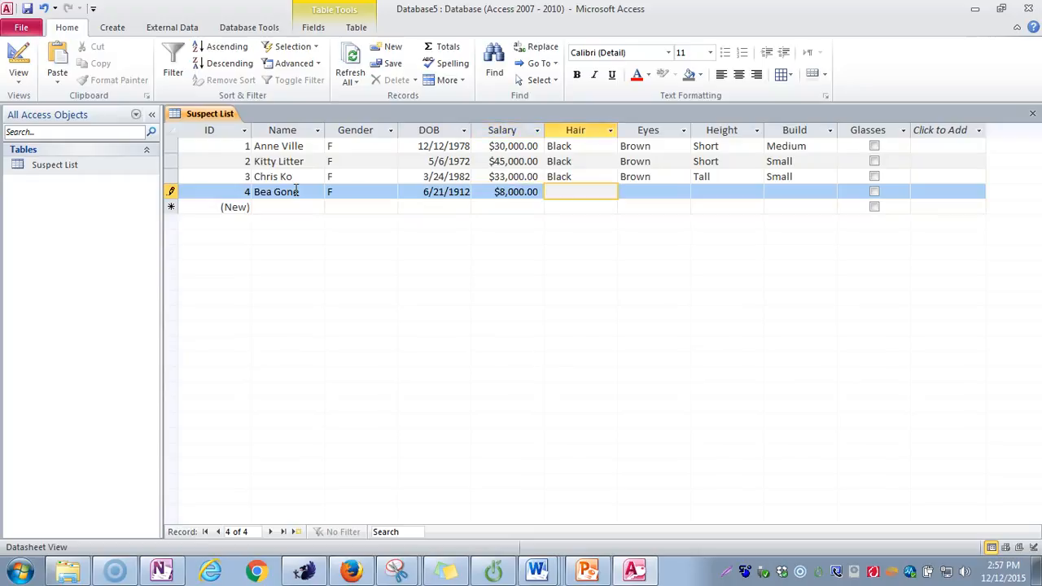
{"action": "type", "text": "Blonde"}
{"action": "key", "text": "Tab"}
{"action": "type", "text": "Blue"}
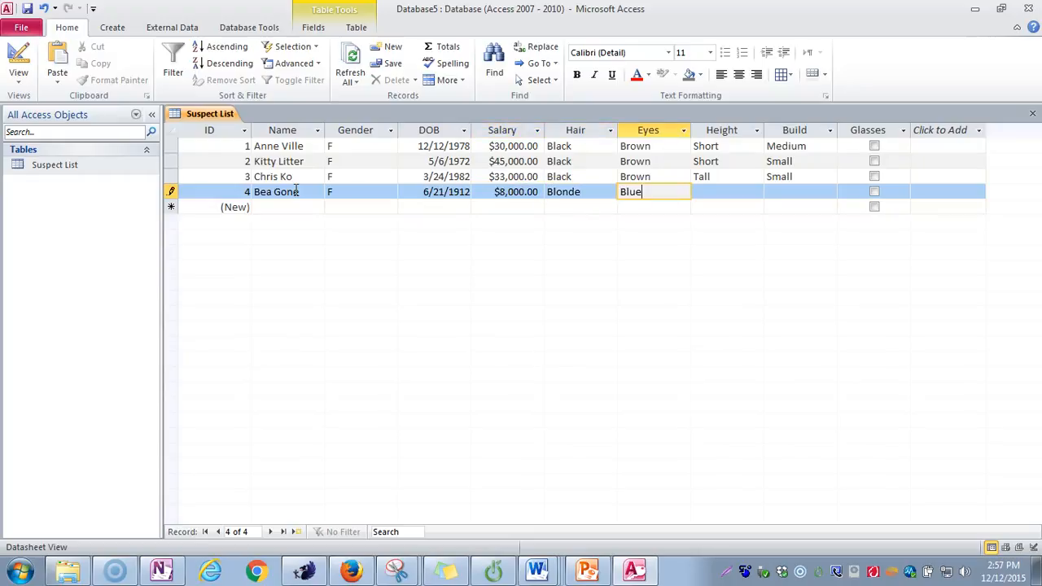
{"action": "key", "text": "Tab"}
{"action": "type", "text": "Short"}
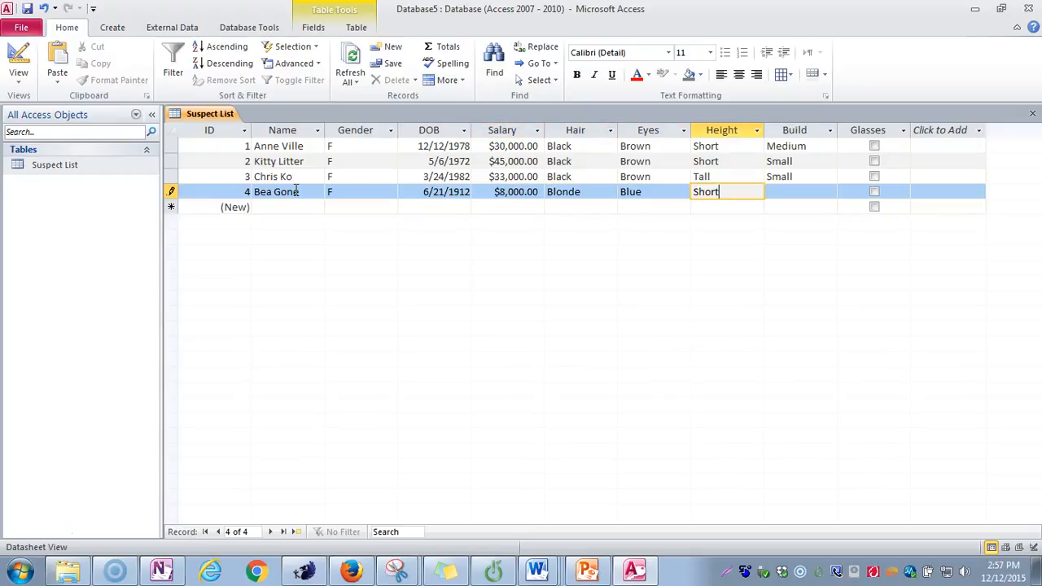
{"action": "key", "text": "Tab"}
{"action": "type", "text": "Small"}
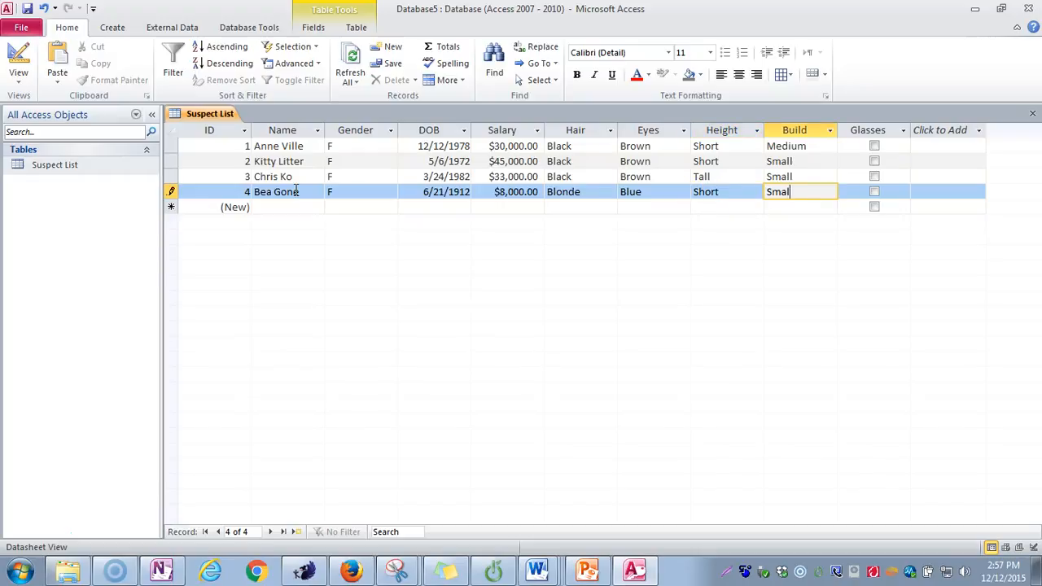
{"action": "key", "text": "Tab"}
{"action": "key", "text": "Tab"}
- Start the fifth record with the suspect's full name, Gender F and the date of birth
{"action": "key", "text": "Tab"}
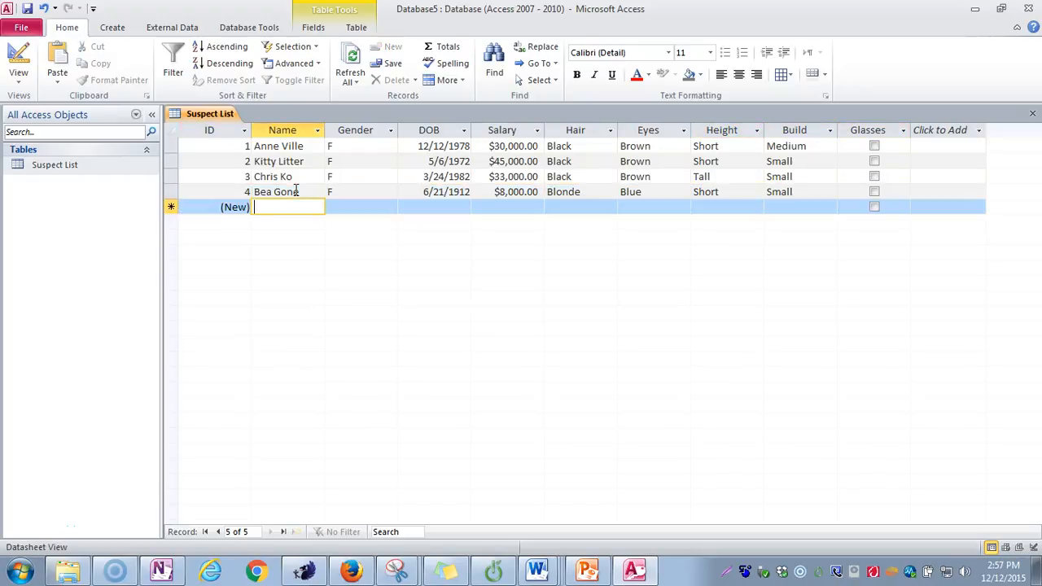
{"action": "type", "text": "Sherry wi"}
{"action": "key", "text": "BackSpace"}
{"action": "key", "text": "BackSpace"}
{"action": "type", "text": "Wine"}
{"action": "key", "text": "Tab"}
{"action": "type", "text": "F"}
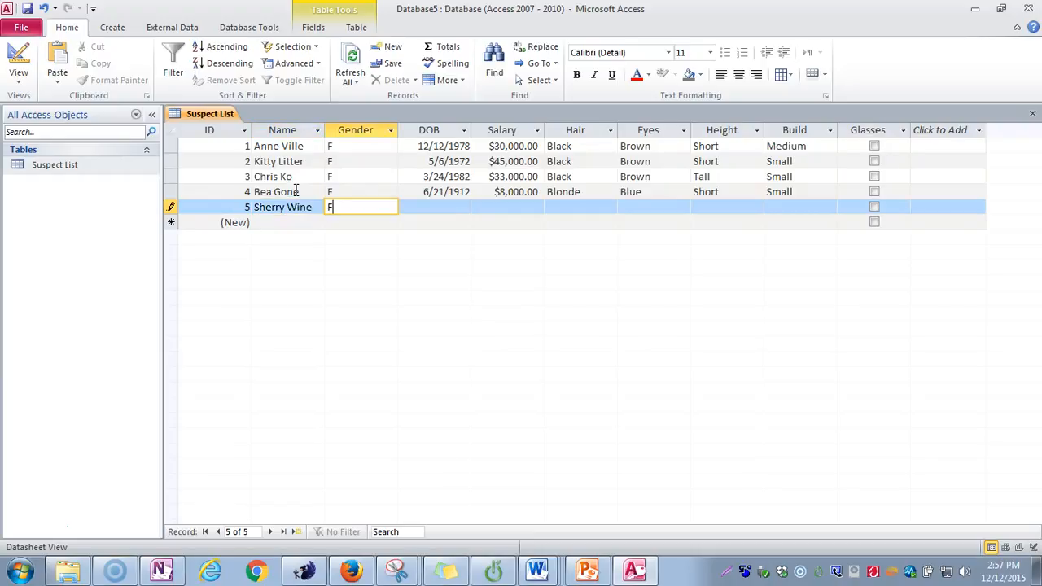
{"action": "key", "text": "Tab"}
{"action": "type", "text": "9/2/"}
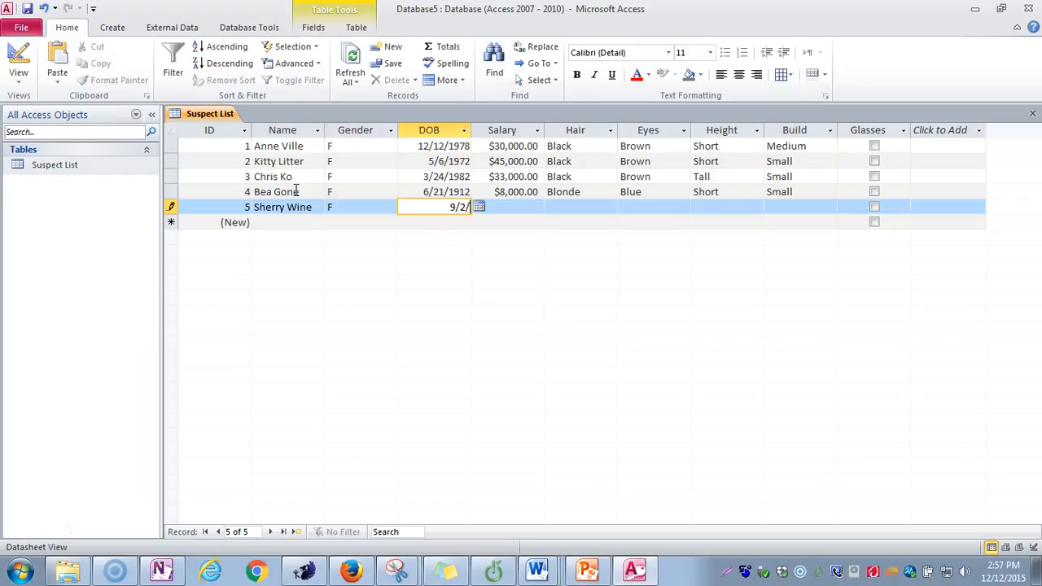
{"action": "type", "text": "1973"}
{"action": "key", "text": "Tab"}
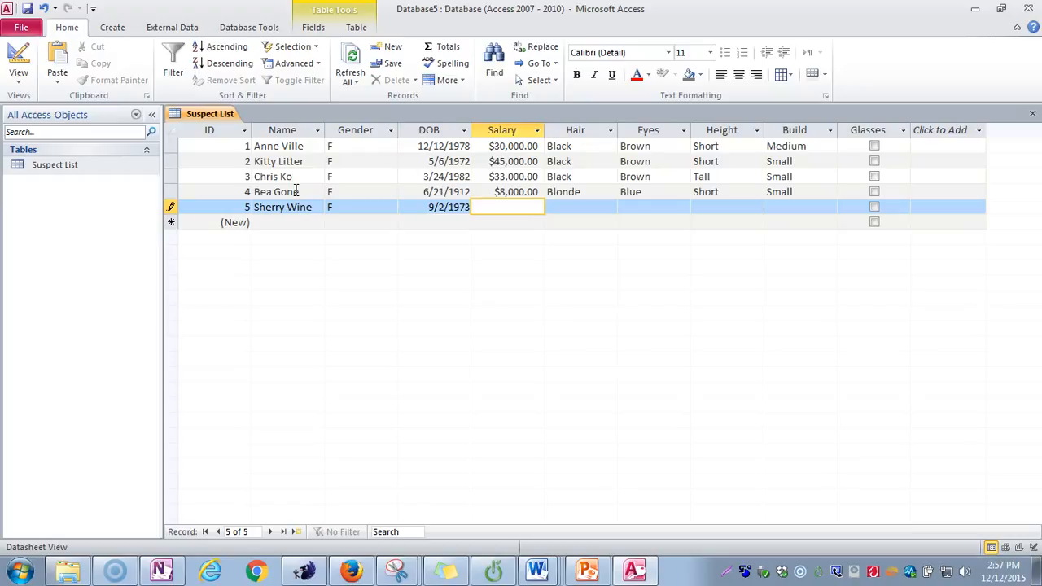
- Complete the fifth record with Salary 70,000, Hair Brown, Eyes Green, Height Short, Build Small and Glasses checked
{"action": "type", "text": "70,000"}
{"action": "key", "text": "Tab"}
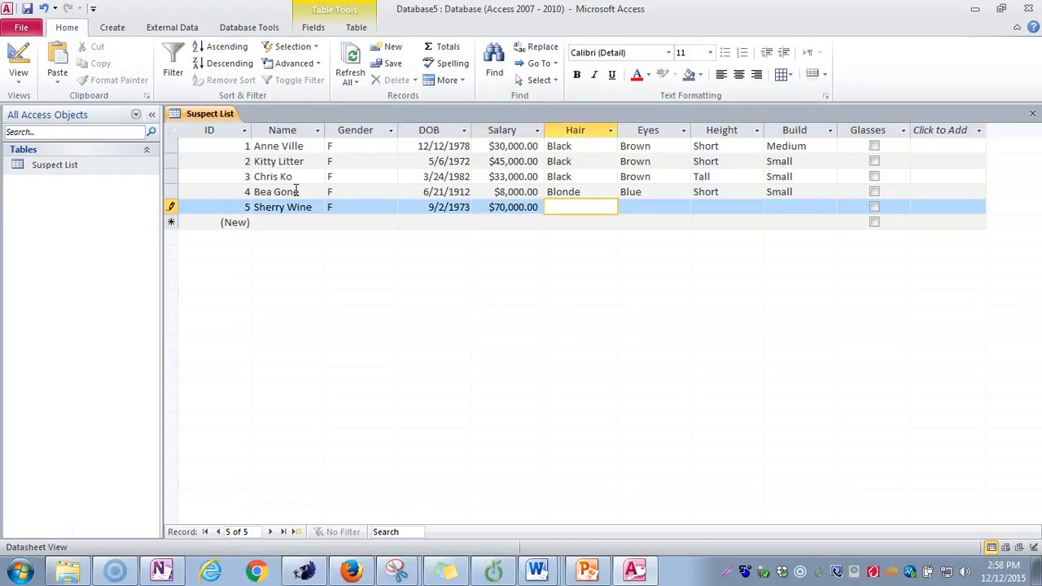
{"action": "type", "text": "Brown"}
{"action": "key", "text": "Tab"}
{"action": "type", "text": "Green"}
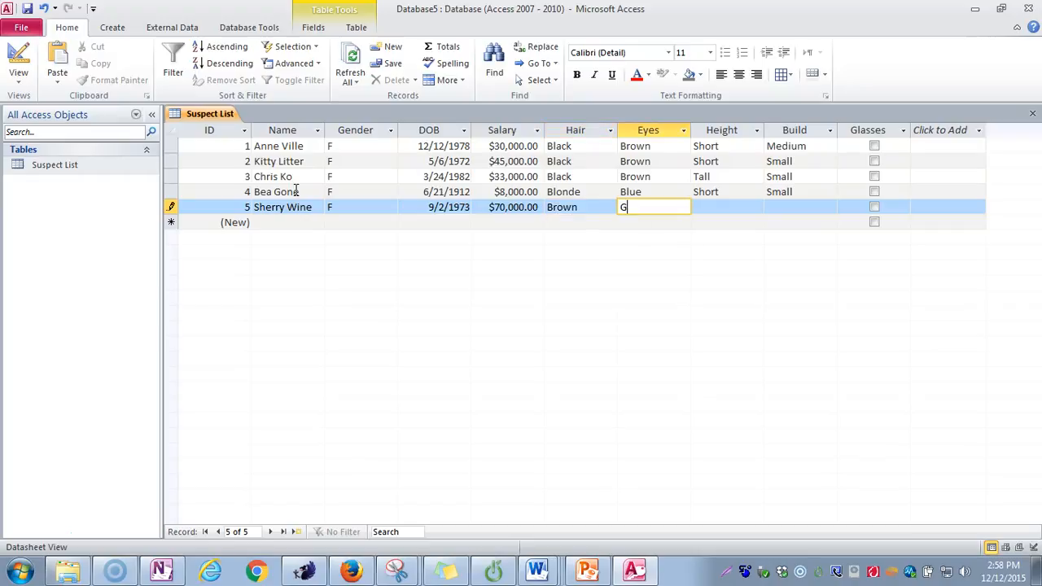
{"action": "key", "text": "Tab"}
{"action": "type", "text": "Short"}
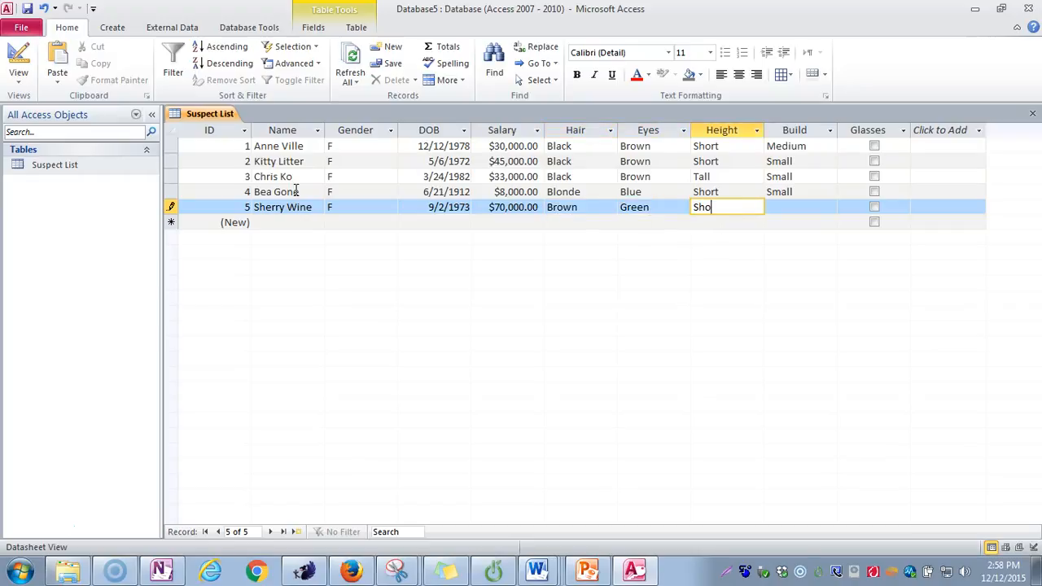
{"action": "key", "text": "Tab"}
{"action": "type", "text": "Small"}
{"action": "key", "text": "Tab"}
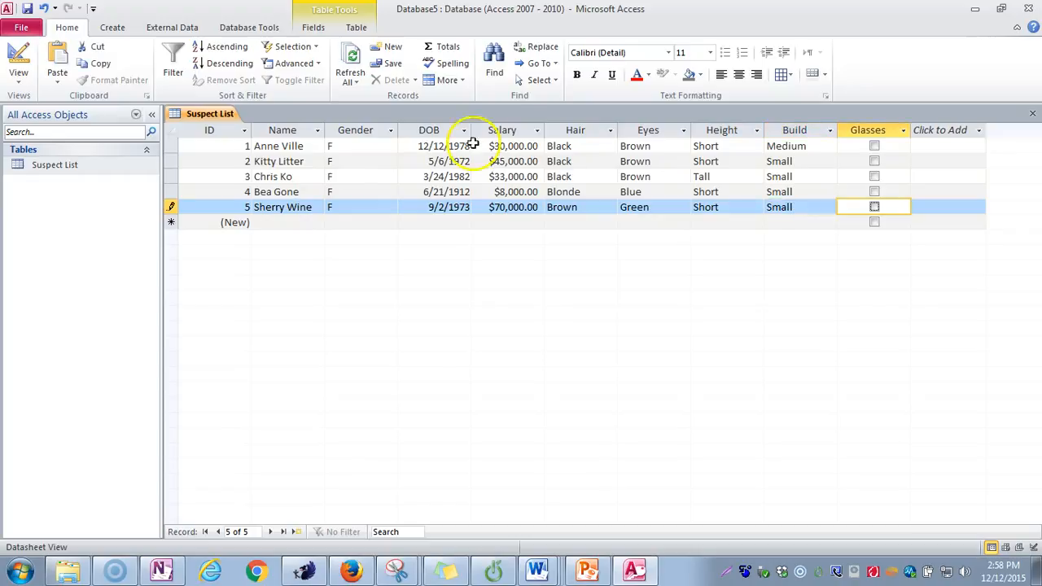
{"action": "left_click", "coordinate": [875, 208]}
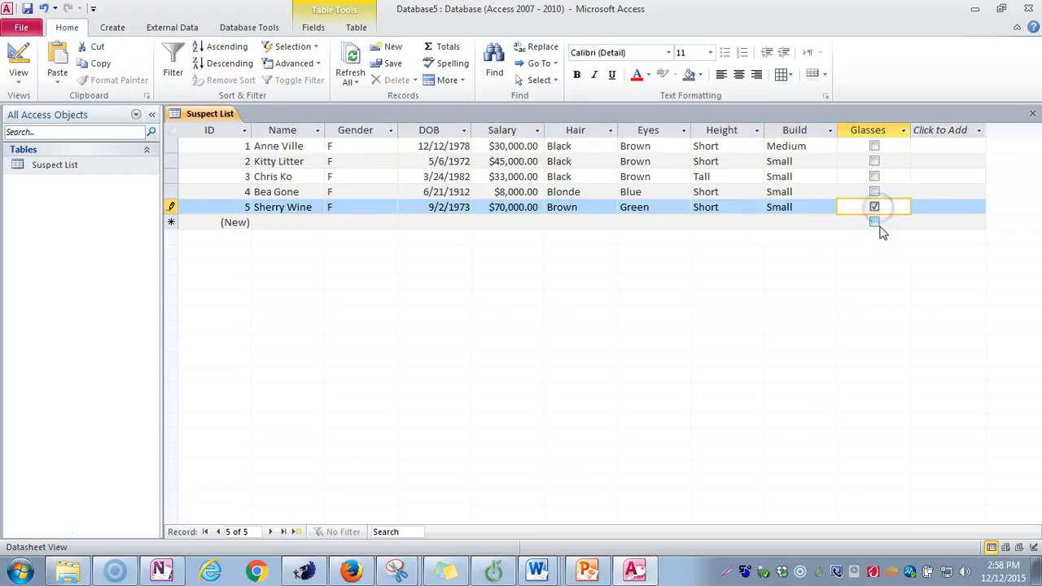